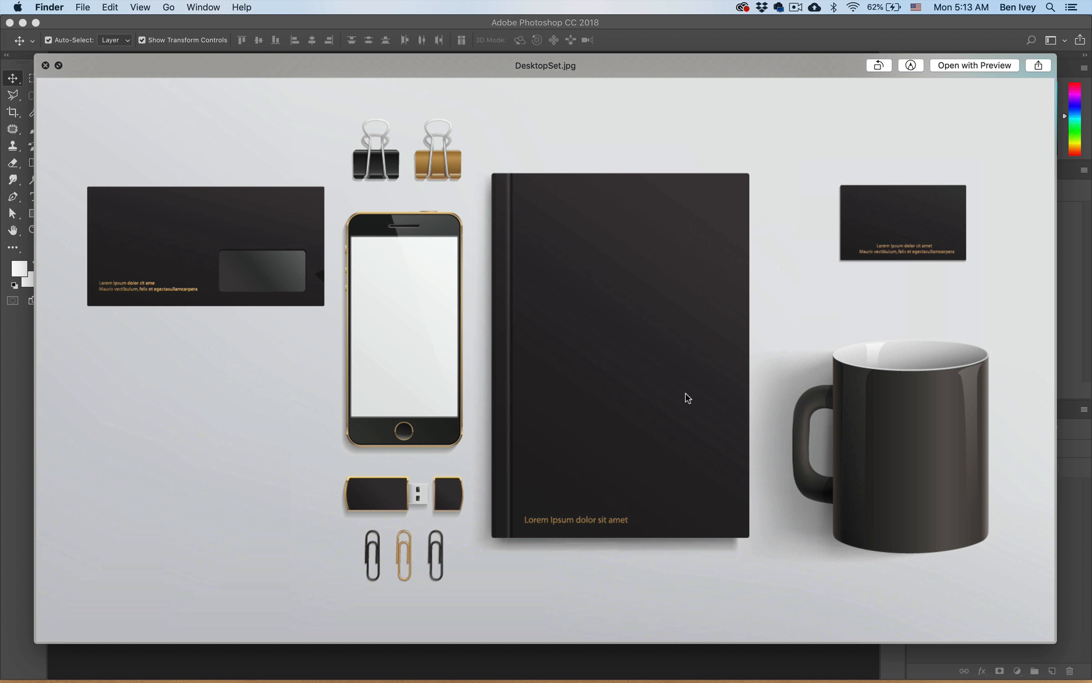
- Preview the mockup image DesktopSet.jpg and the logo file TestLogo.ai in the Desk Set Mockup folder
key(space)
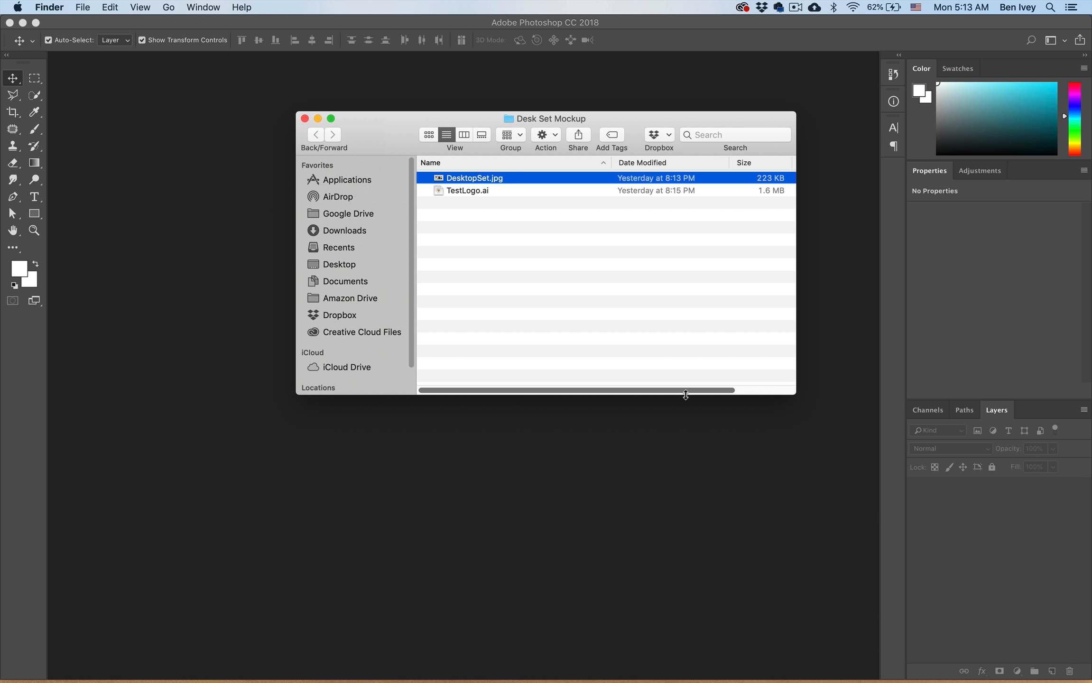
key(Down)
key(space)
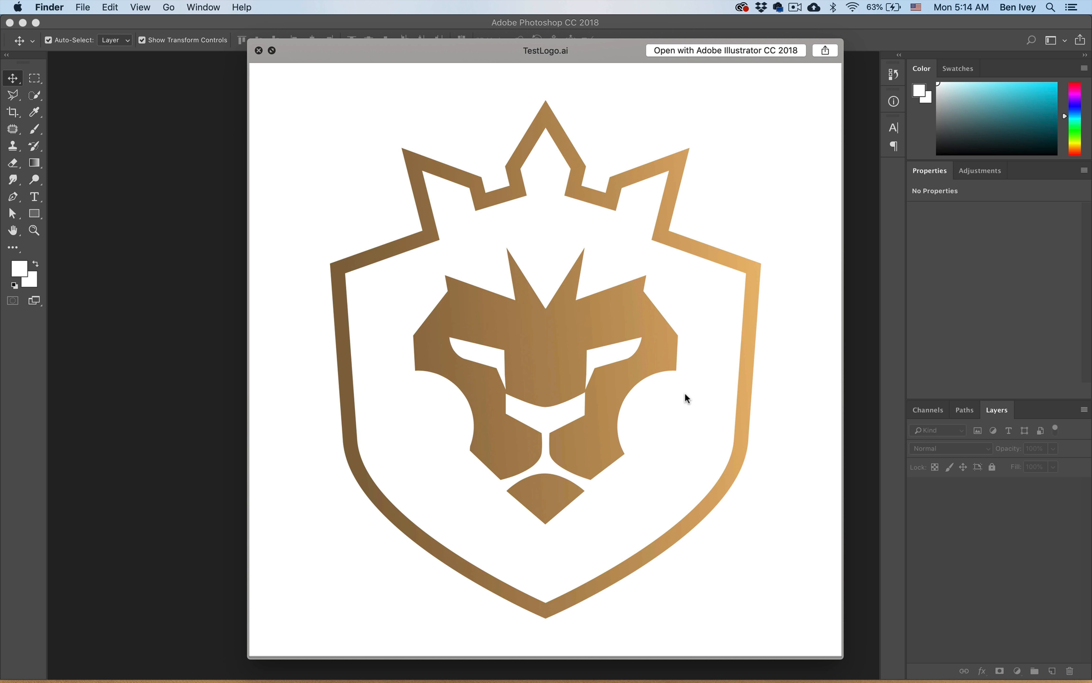
key(space)
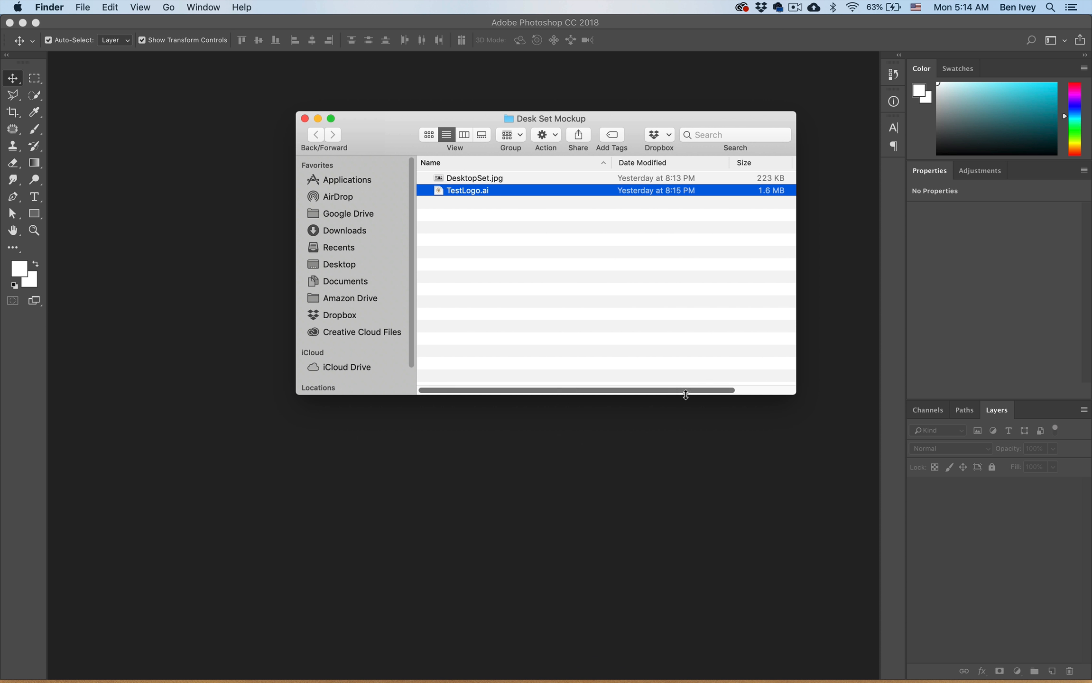
- Open DesktopSet.jpg in Photoshop and fit the image to the window
click(490, 182)
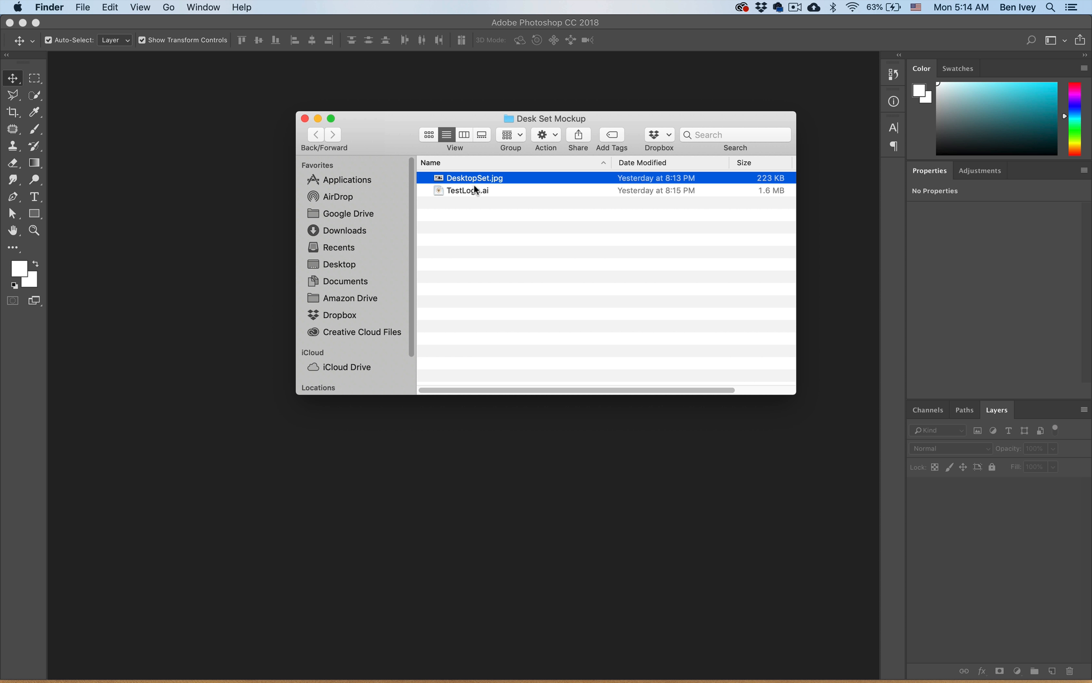
drag(474, 180, 335, 183)
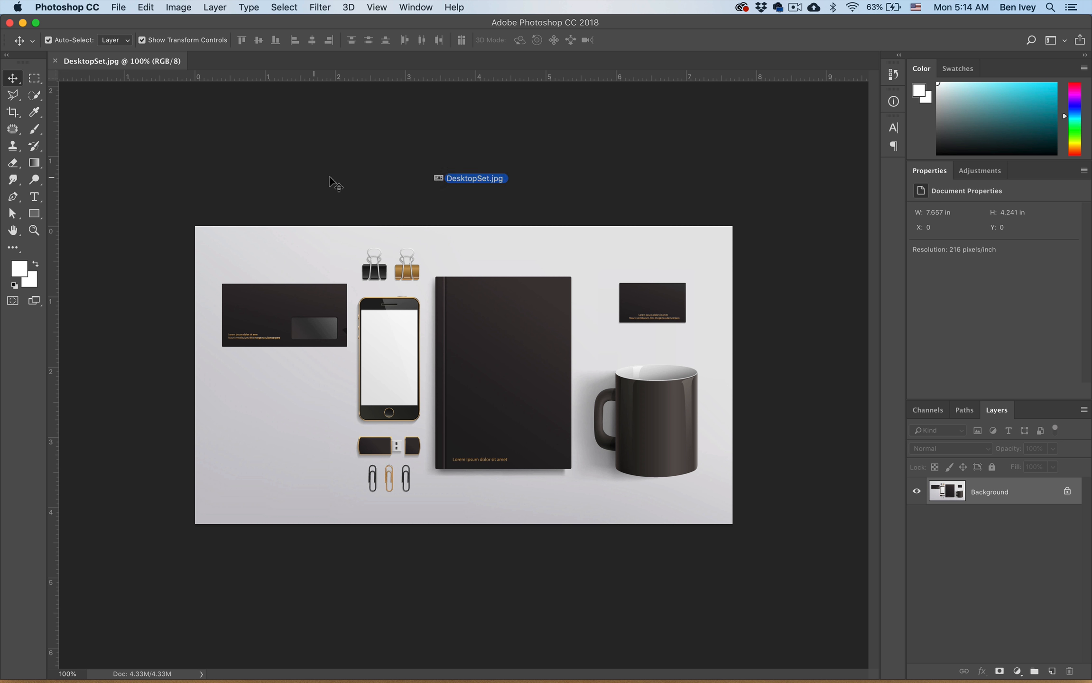
key(super+0)
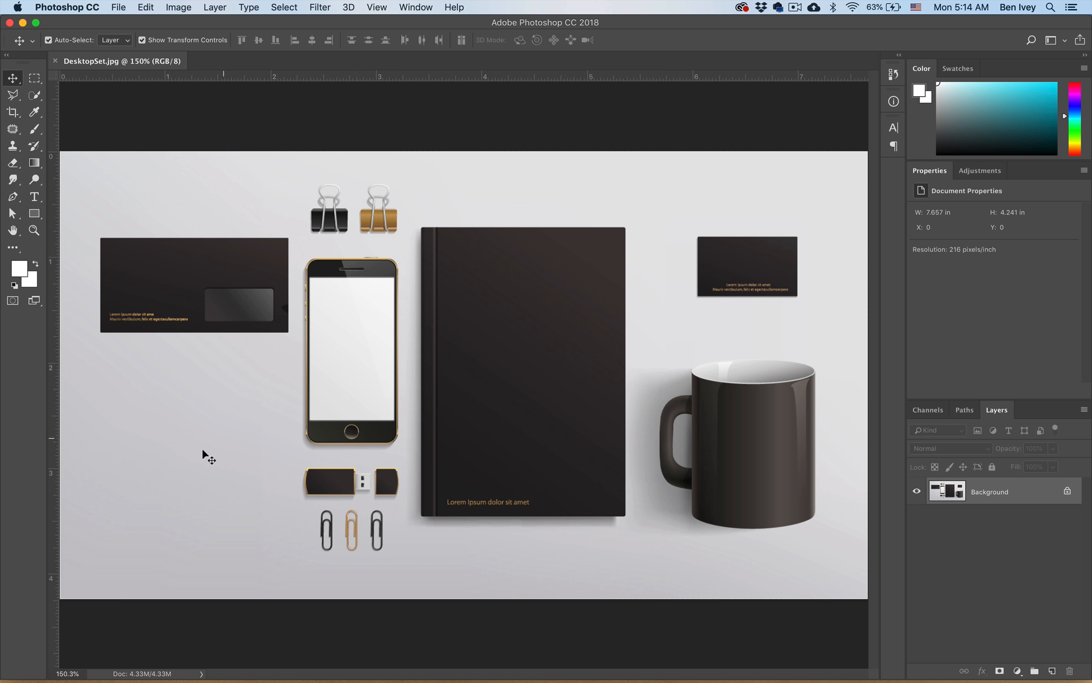
- Place TestLogo.ai into the mockup as an embedded smart object, cropped to its bounding box
click(118, 7)
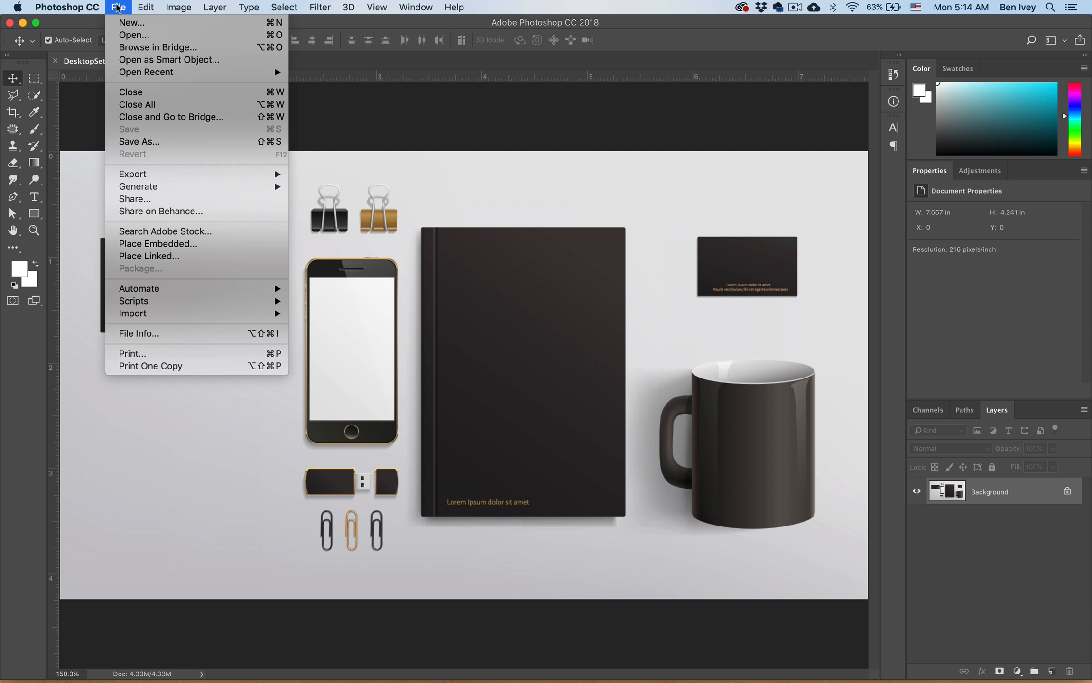
click(176, 245)
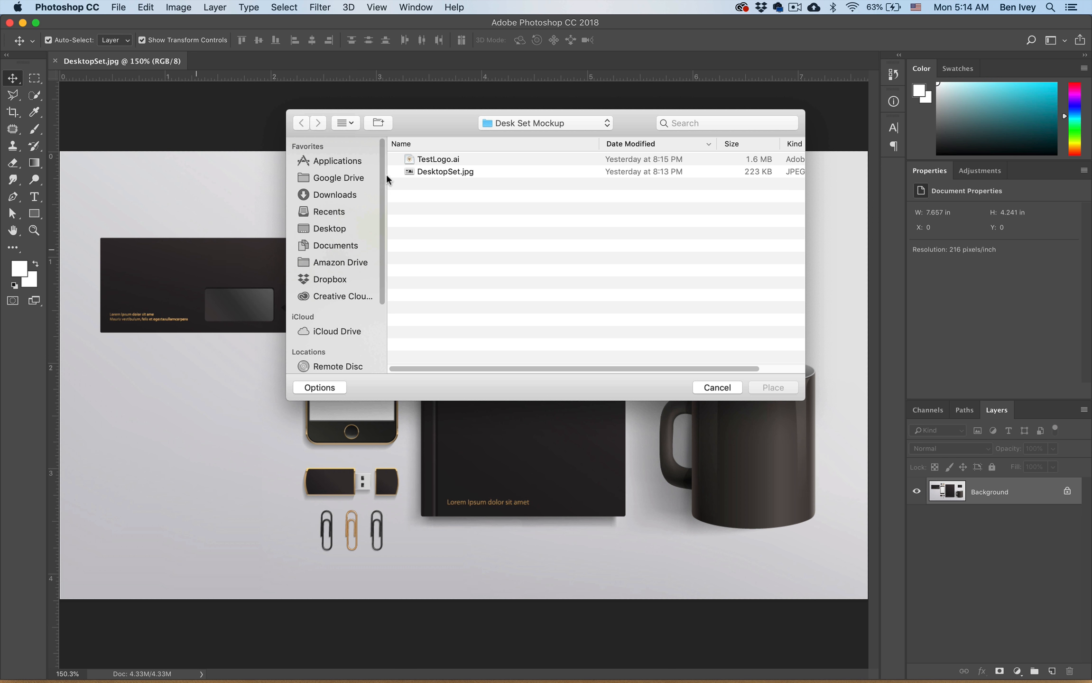
click(429, 174)
click(431, 162)
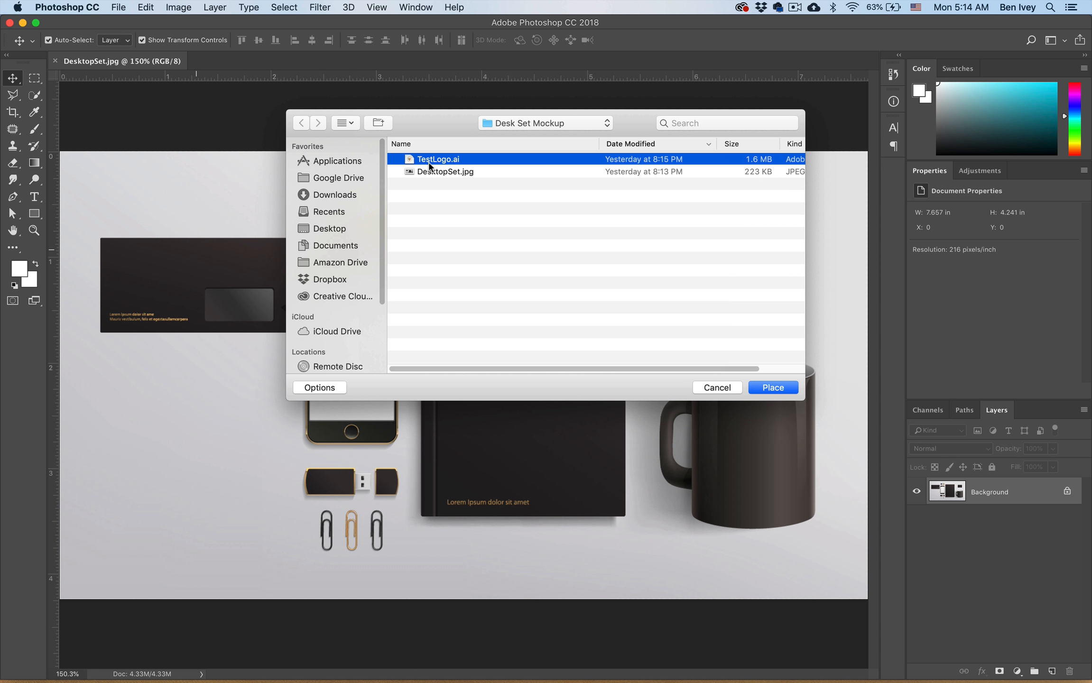
double_click(429, 165)
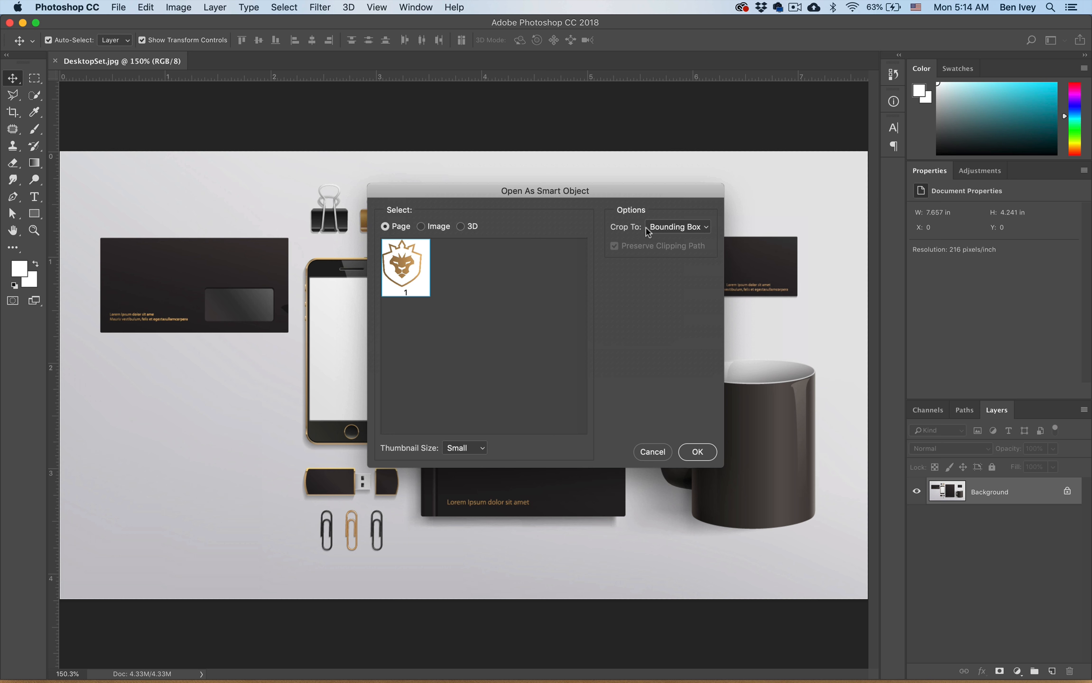
click(670, 227)
click(670, 227)
click(698, 452)
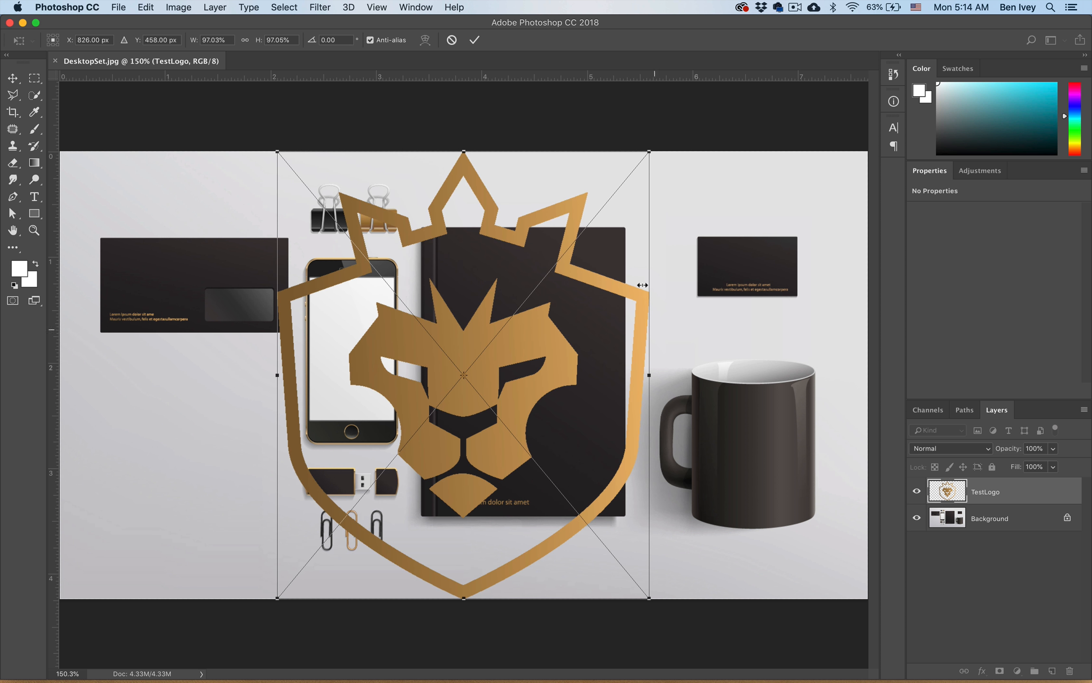
- Scale the placed logo to about 44% and position it in the empty area below the envelope
drag(649, 152, 485, 349)
drag(439, 380, 277, 393)
drag(254, 440, 249, 415)
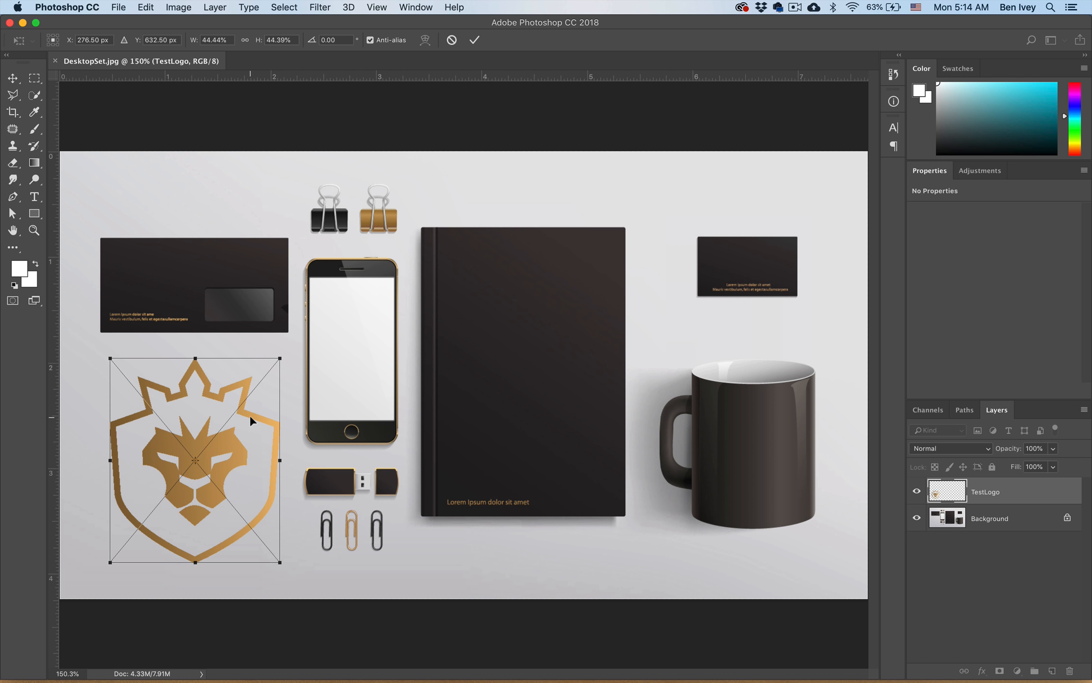
key(Return)
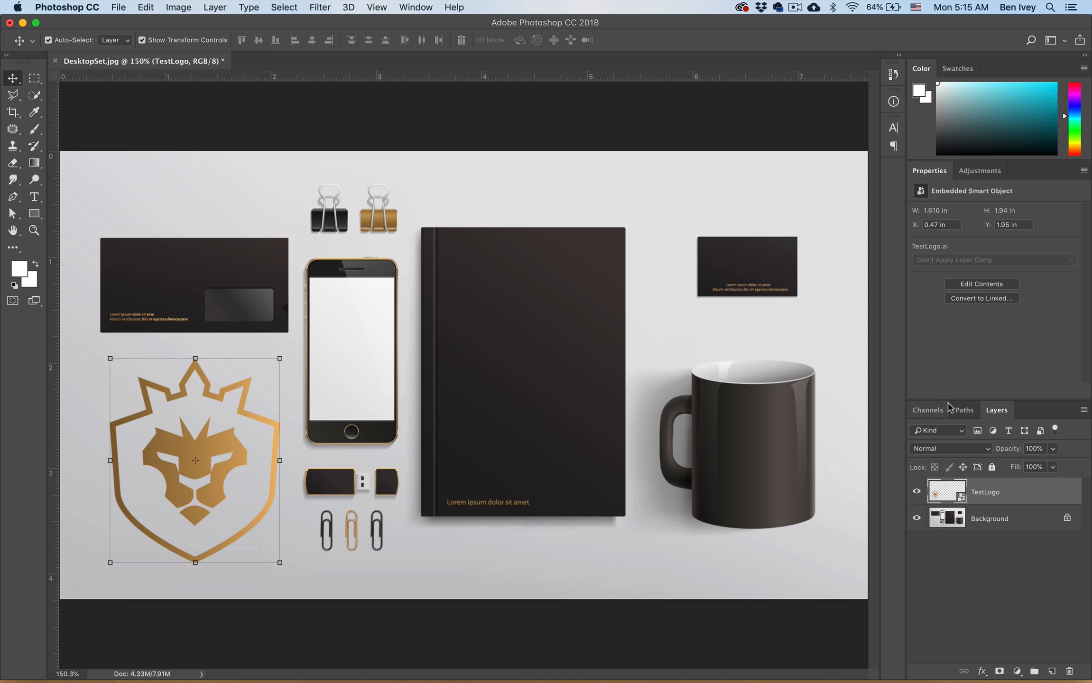
- Float the layer list over the canvas and rename the TestLogo layer as "Your Logo"
drag(998, 410, 535, 302)
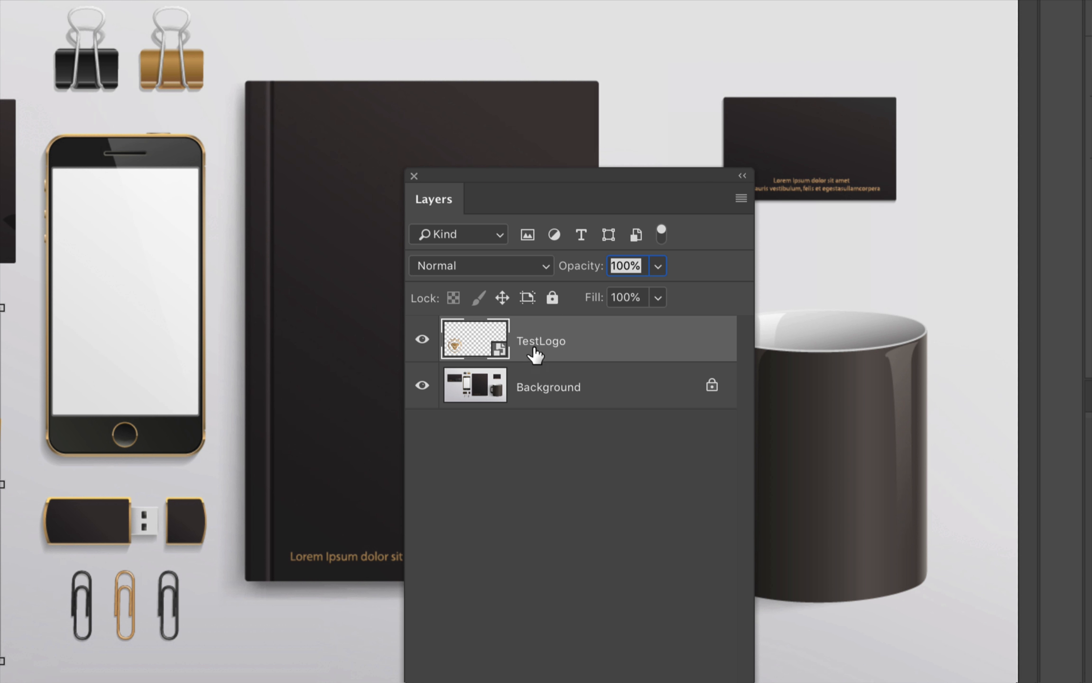
double_click(535, 350)
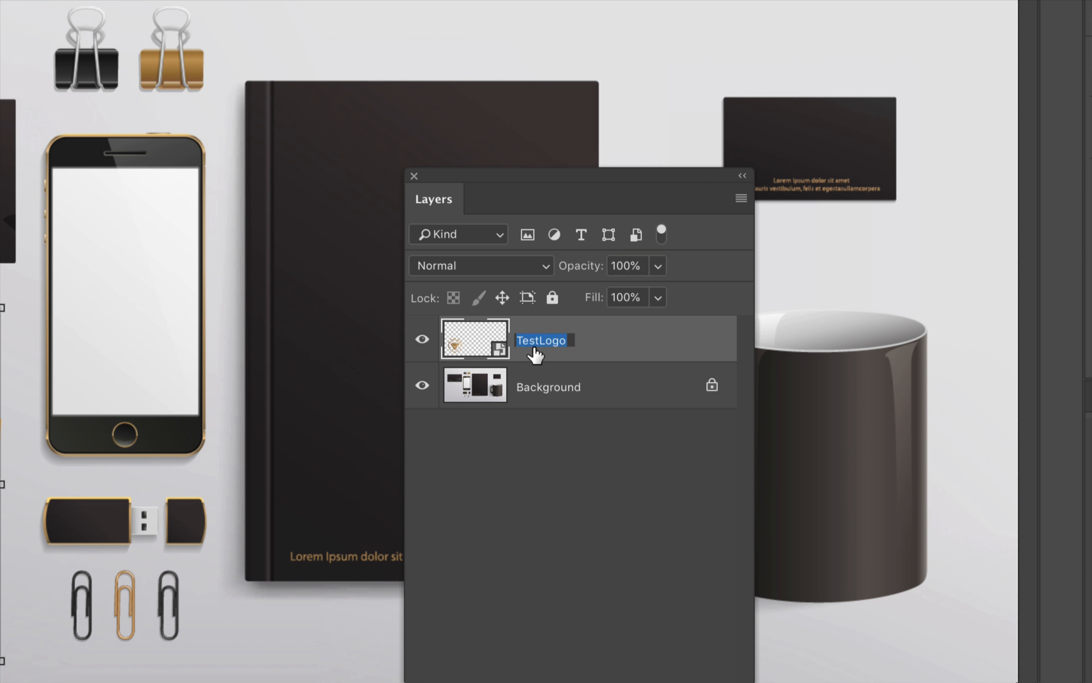
text(Your Logo)
key(Return)
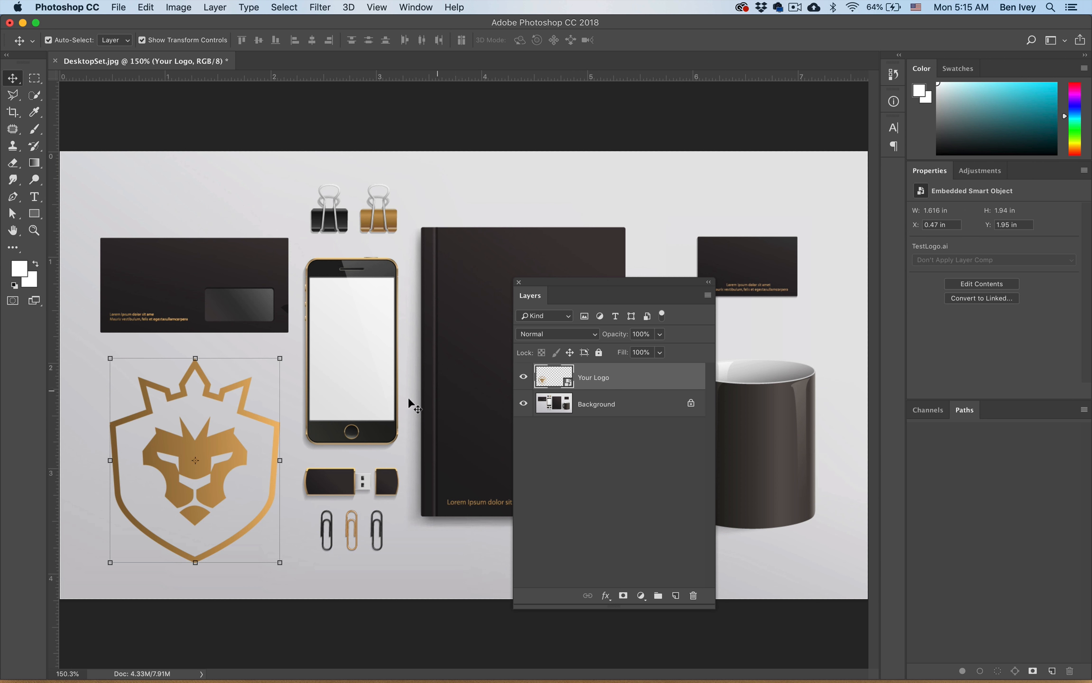
- Duplicate the logo onto the envelope and scale the copy to about 8%
drag(261, 409, 262, 283)
key(super+t)
drag(281, 438, 497, 331)
key(super+plus)
key(super+plus)
drag(198, 285, 176, 259)
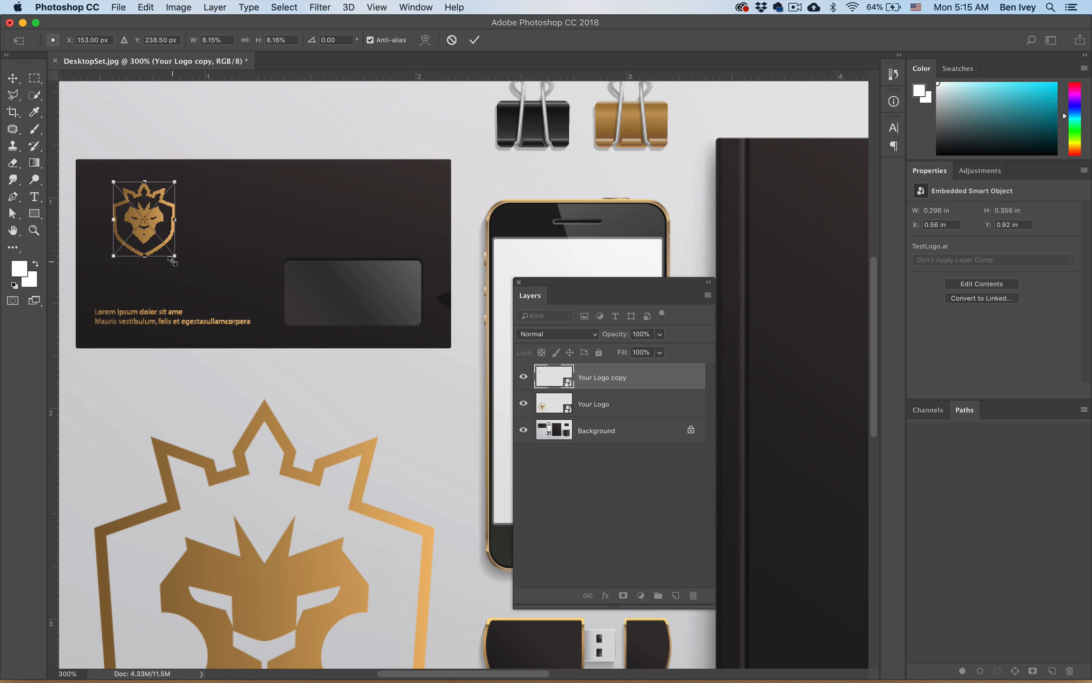
- Nudge the envelope logo up and left into the envelope's upper-left corner, at X 0.44 in and Y 0.87 in
key(shift+Up)
key(shift+Left)
key(Left)
key(Left)
key(Left)
key(Left)
key(Left)
key(Left)
key(Left)
key(Left)
key(Left)
key(Left)
key(Left)
key(Left)
key(Left)
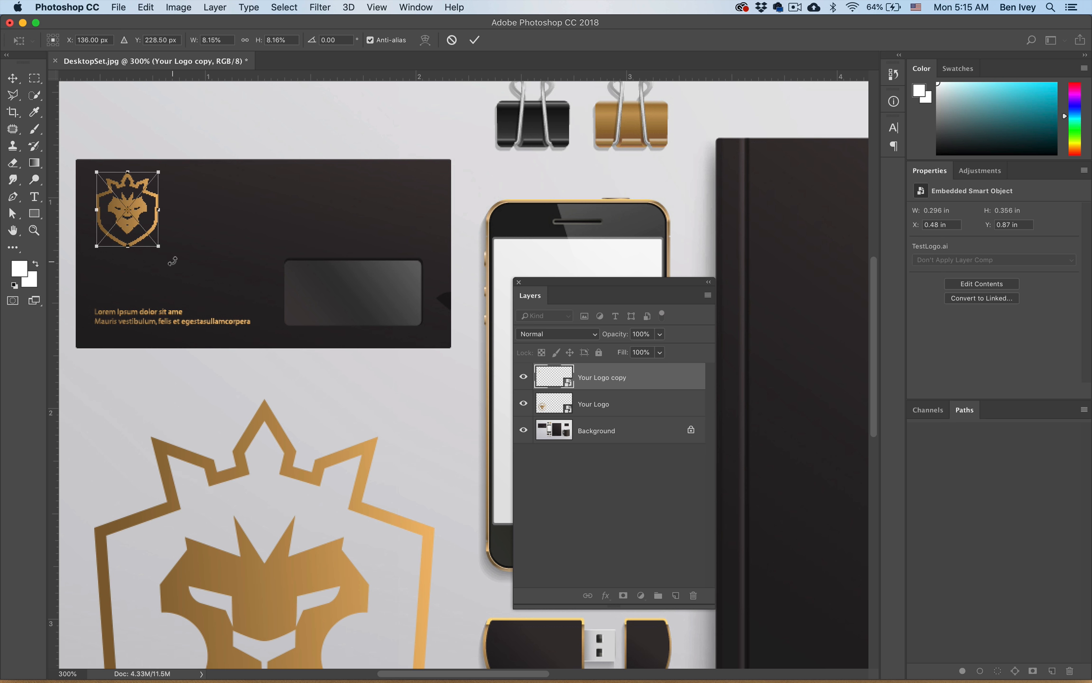
key(Return)
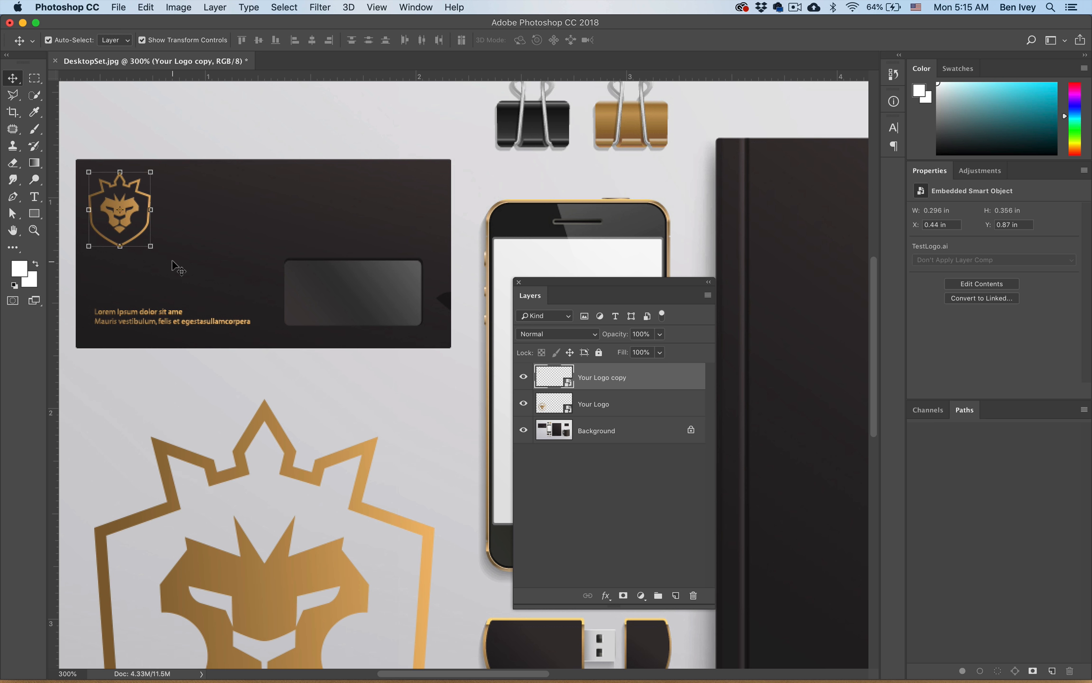
- Rename the envelope logo's layer as "Envelope"
double_click(595, 377)
text(Envelope)
key(Return)
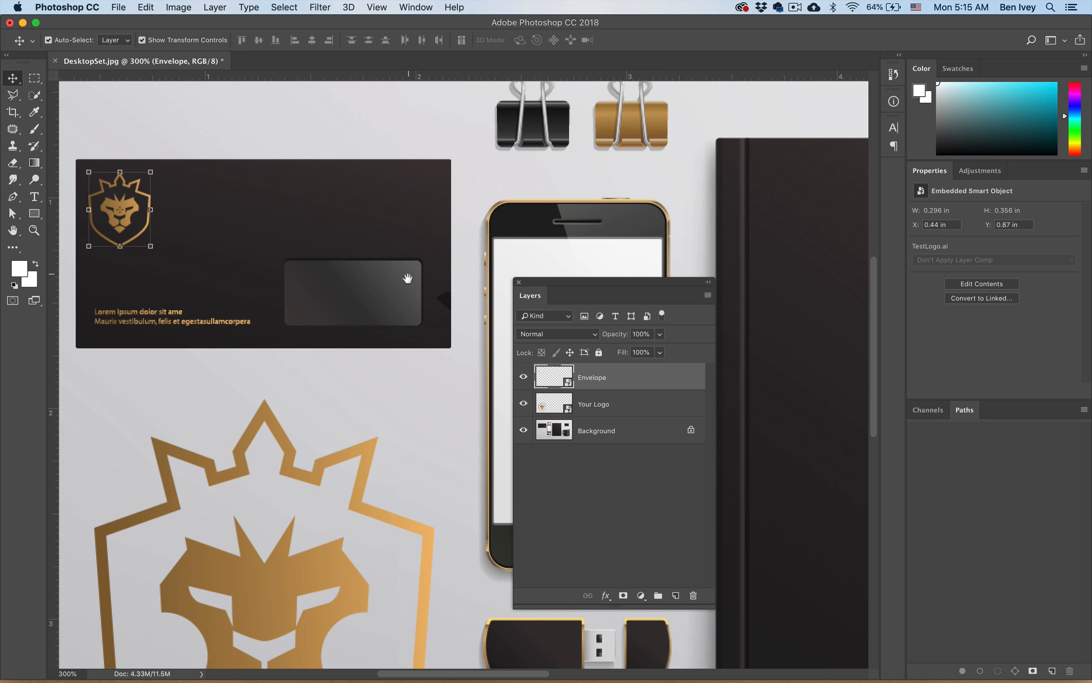
- Duplicate the large logo onto the phone, scale it to about 0.65 in wide and center it on the screen
scroll(452, 269, right, 10)
scroll(453, 269, down, 2)
drag(178, 474, 416, 294)
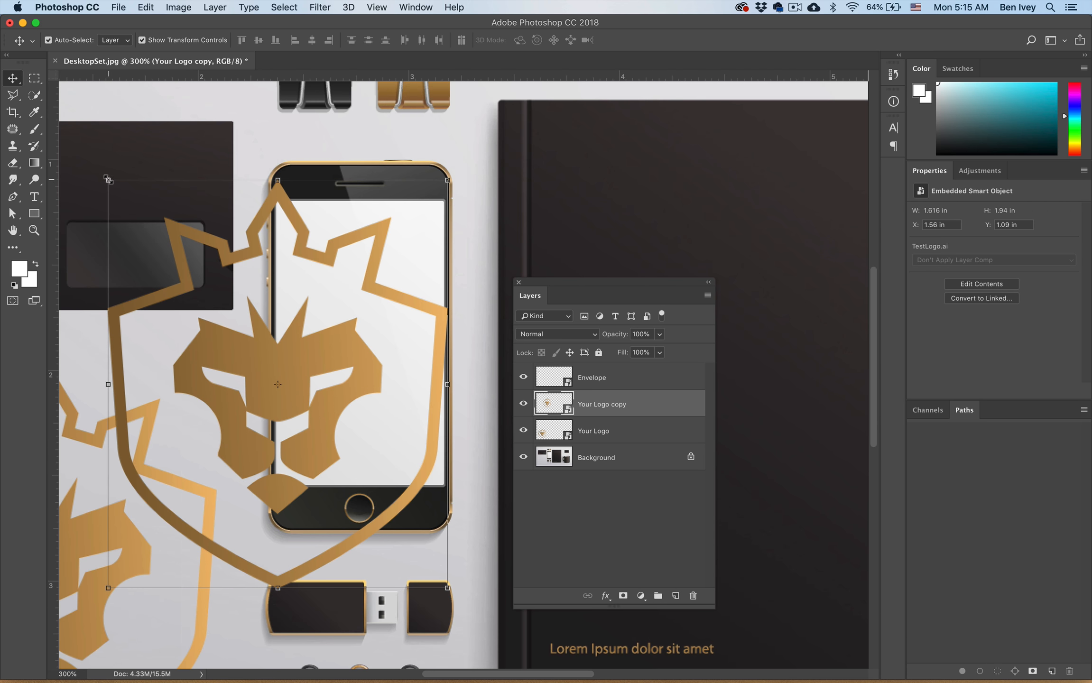
drag(108, 181, 312, 423)
drag(369, 491, 350, 325)
key(Return)
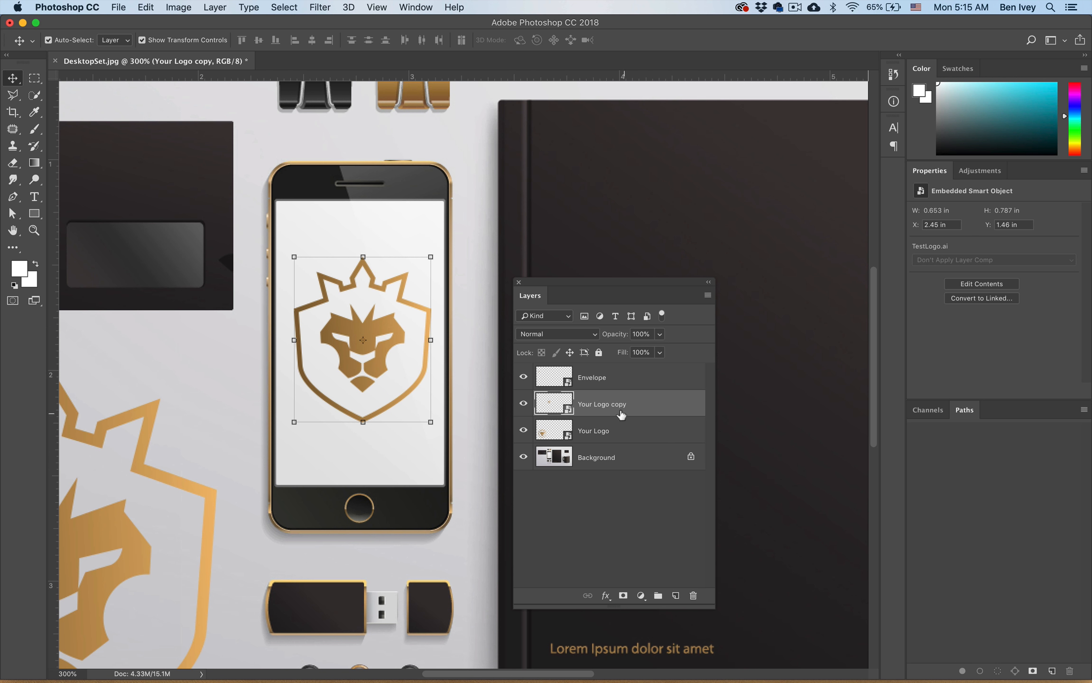
- Rename the phone logo's layer as "Phone Screen"
double_click(615, 404)
text(Phone Screen)
key(Return)
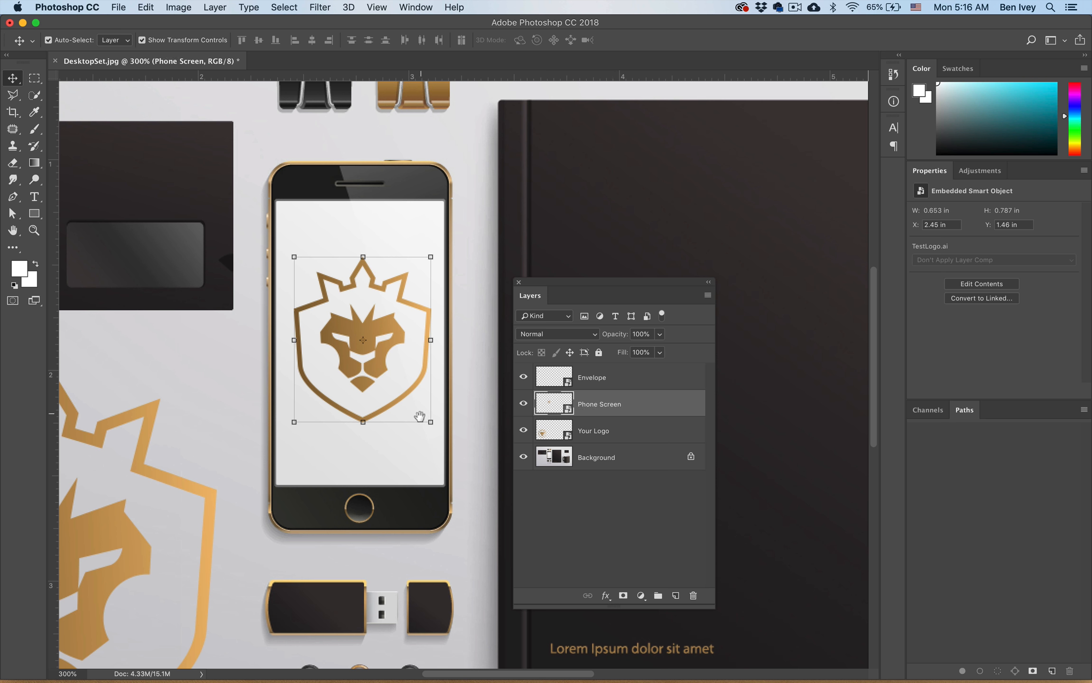
- Duplicate the phone logo onto the body of the USB drive and scale the copy to about 5%
scroll(420, 419, down, 3)
drag(392, 203, 358, 466)
key(super+t)
drag(402, 378, 363, 442)
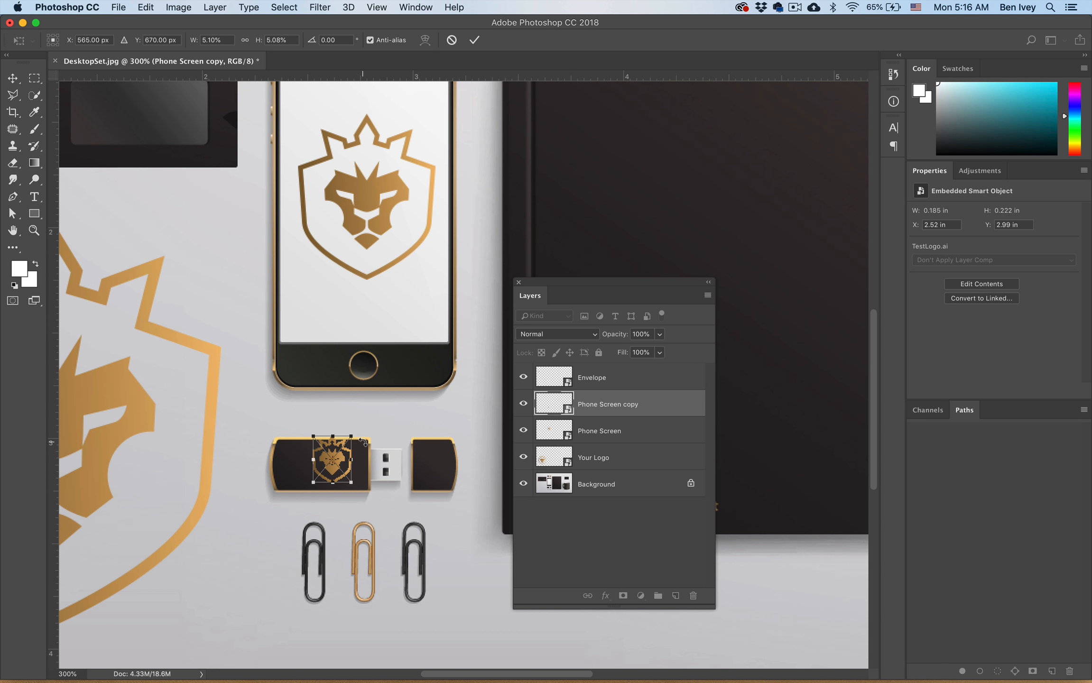
- Nudge the USB drive logo left and down to center it on the drive body, and reduce it to about 4.2%
key(shift+Left)
key(Left)
key(Left)
key(Down)
key(Down)
key(Down)
key(Down)
key(Down)
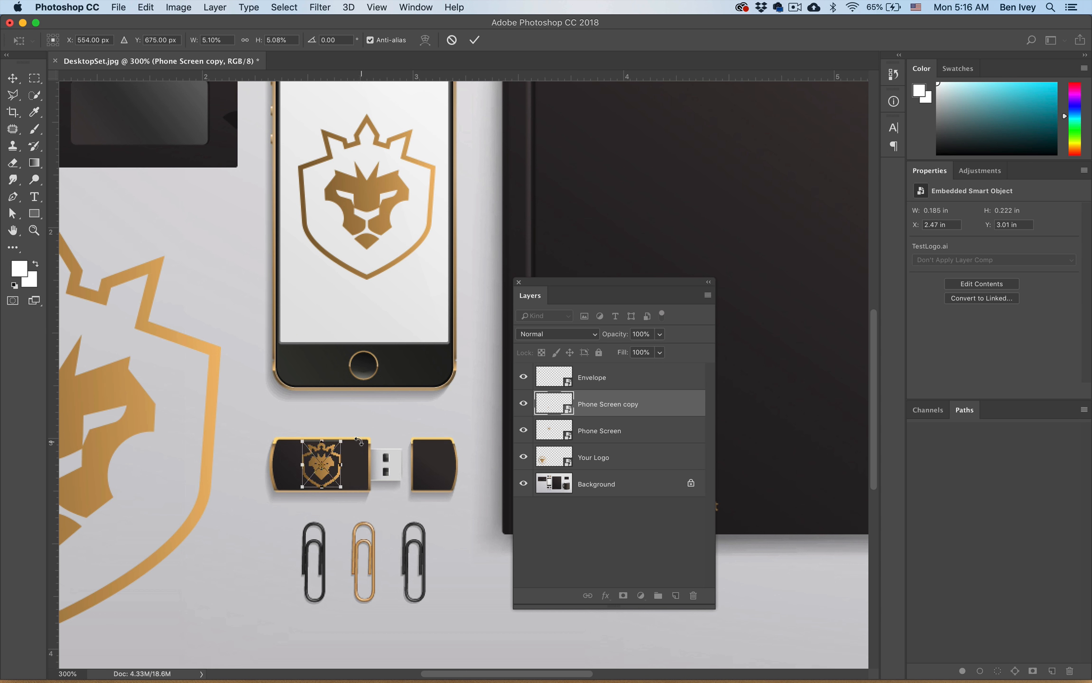
drag(342, 442, 339, 446)
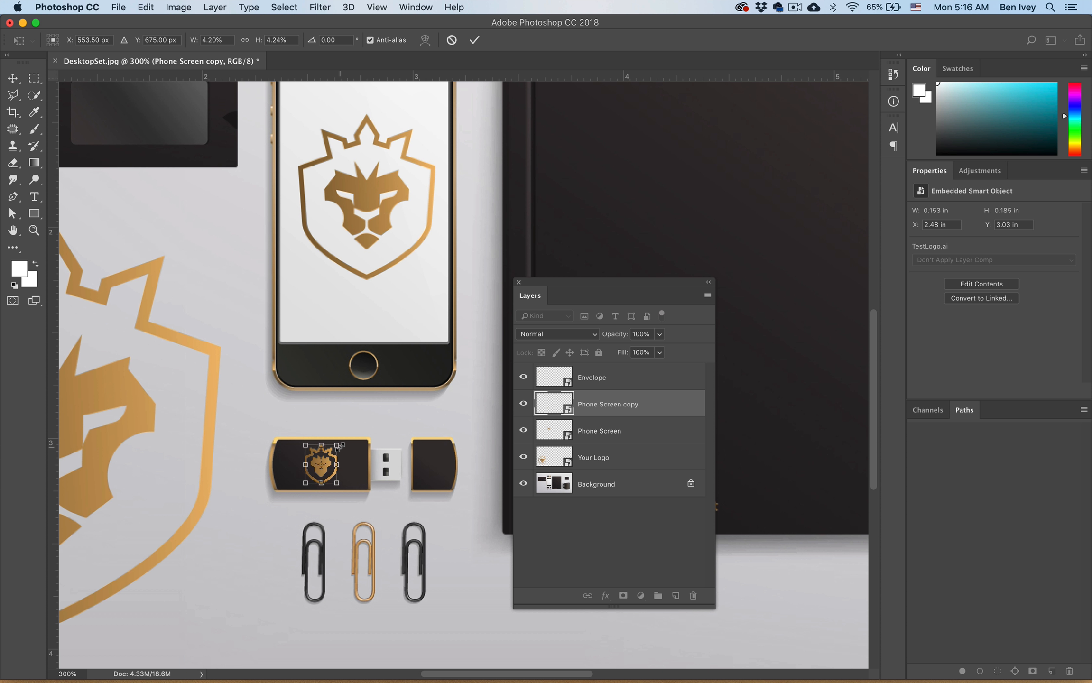
key(Return)
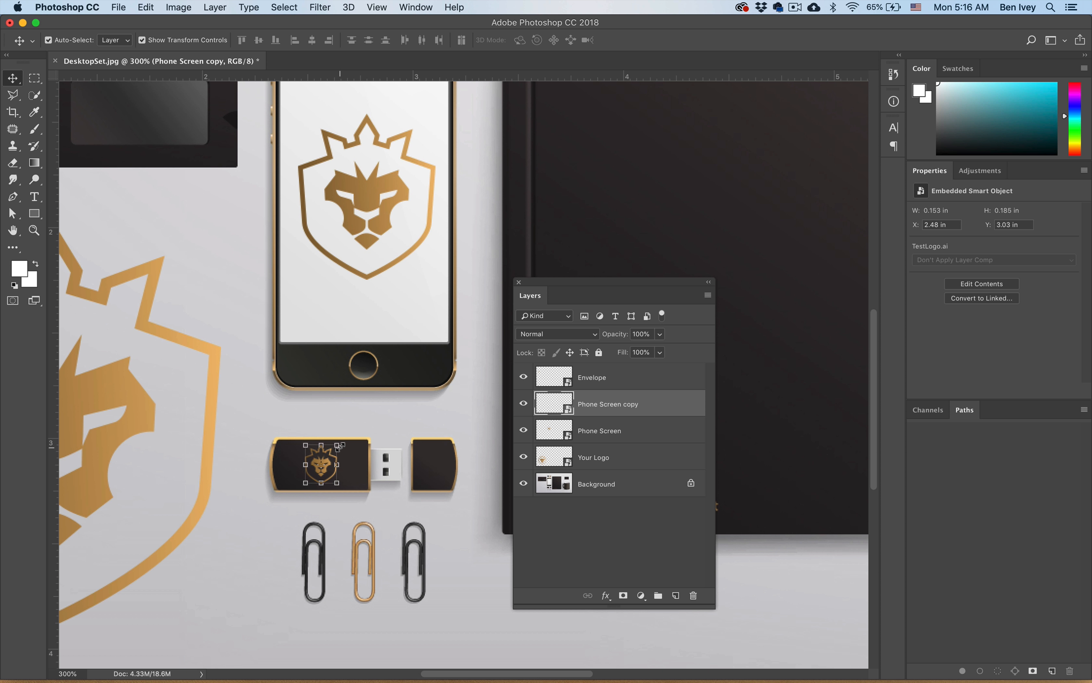
- Rename the USB drive logo's layer as "Jump Drive"
double_click(613, 406)
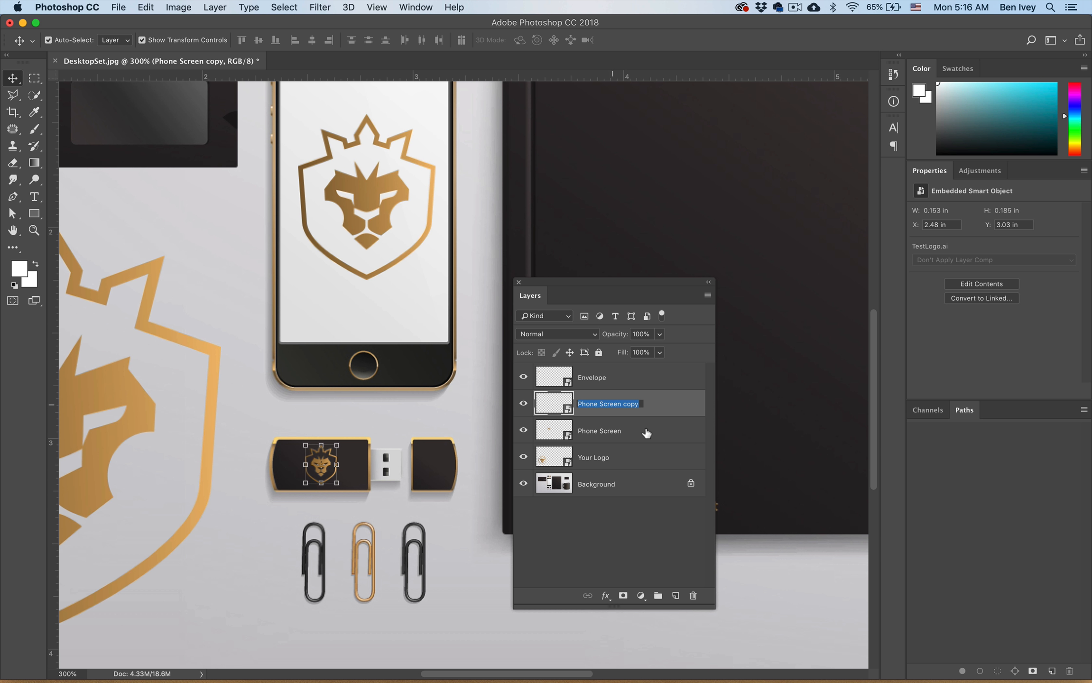
text(Jump Drive)
key(Return)
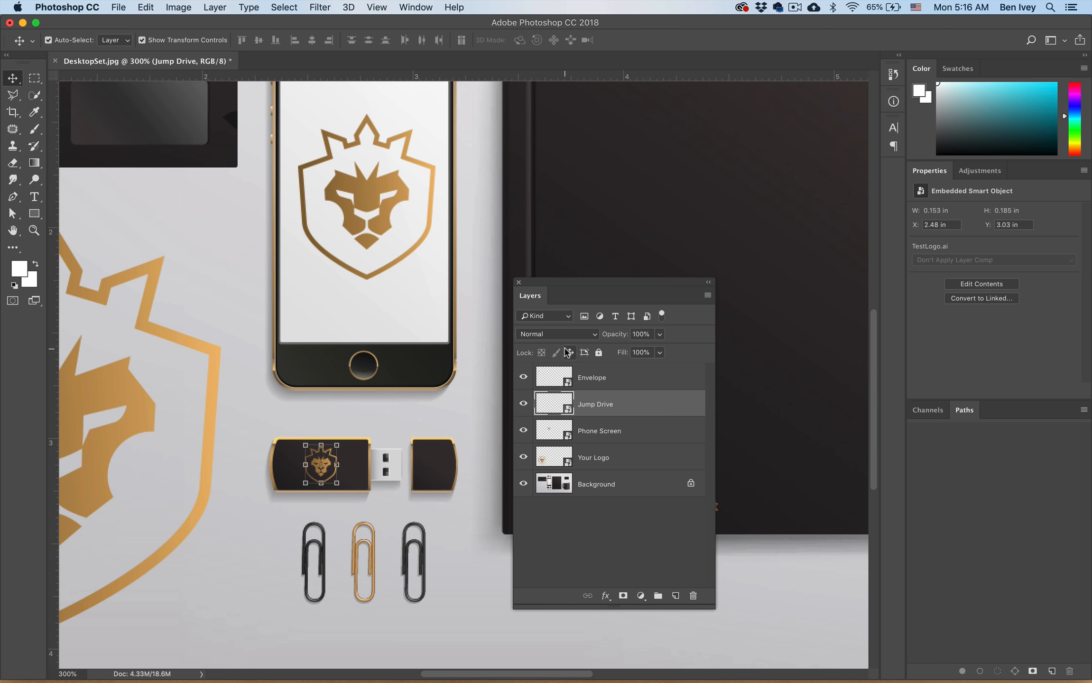
- Duplicate the phone logo onto the notebook cover and enlarge the copy to about 44%
key(super+minus)
scroll(629, 237, right, 10)
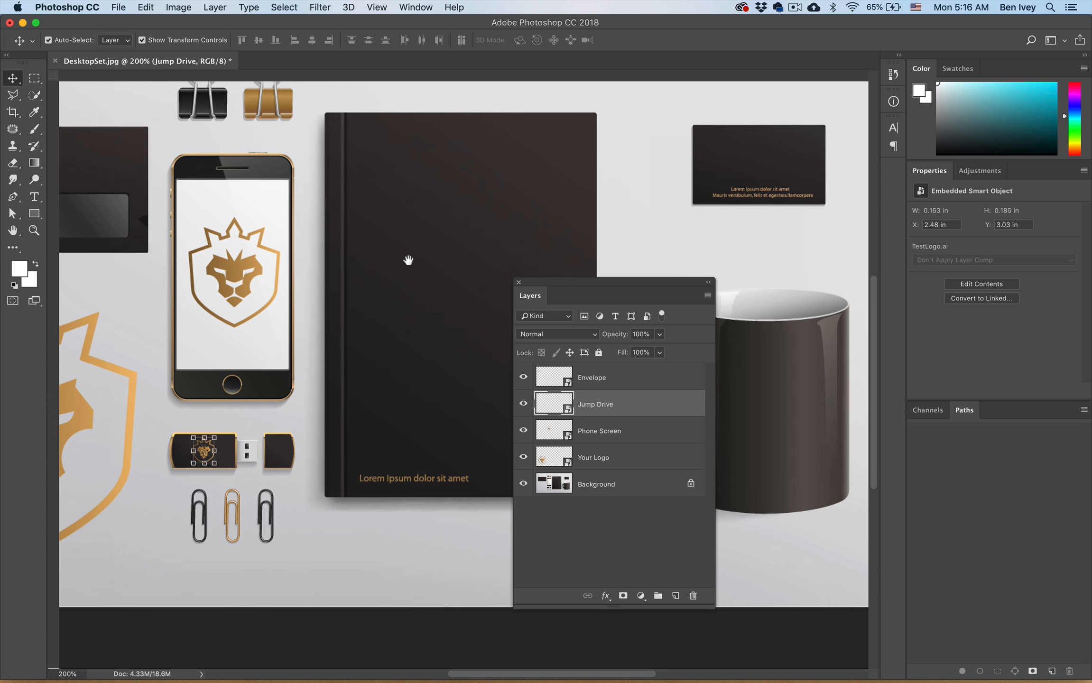
drag(114, 274, 349, 297)
key(super+t)
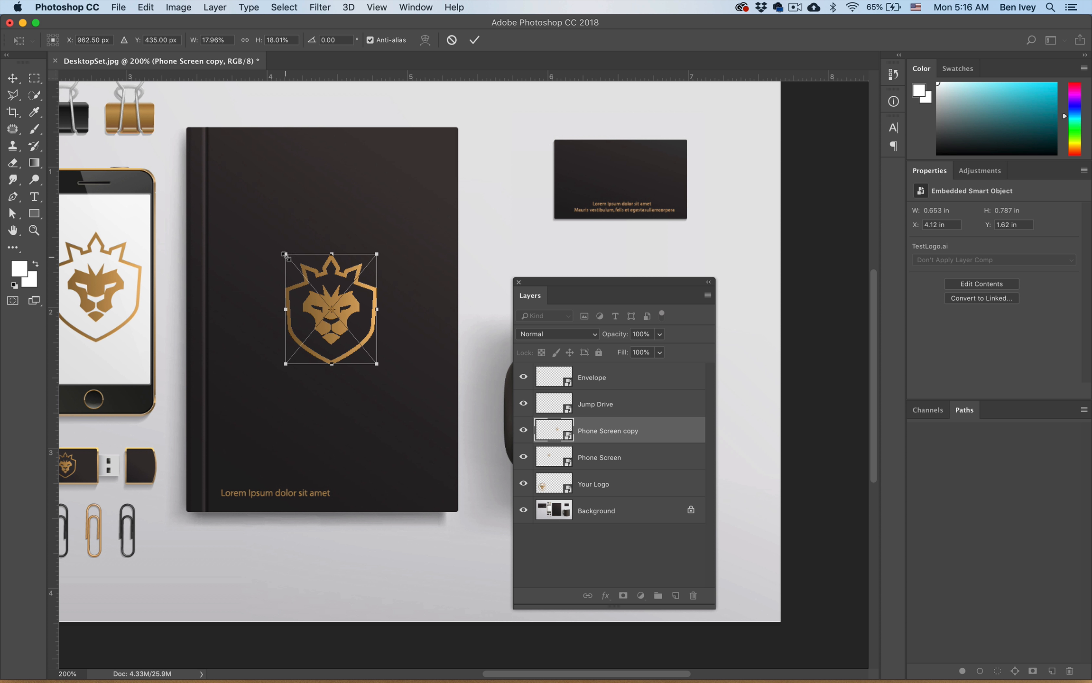
drag(285, 255, 218, 173)
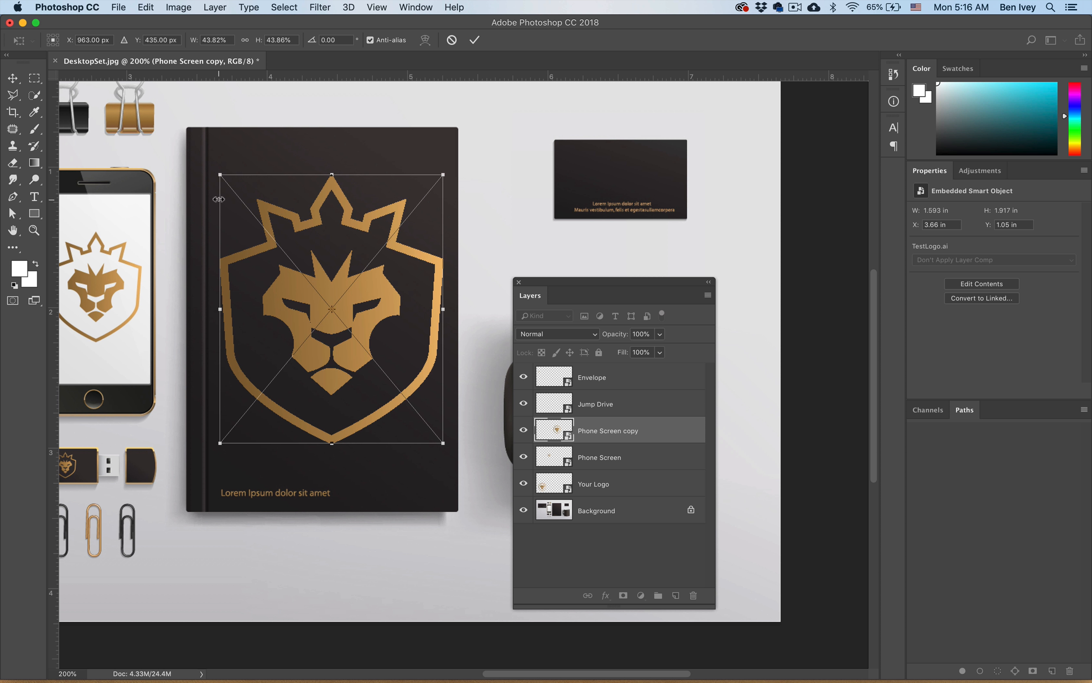
key(Return)
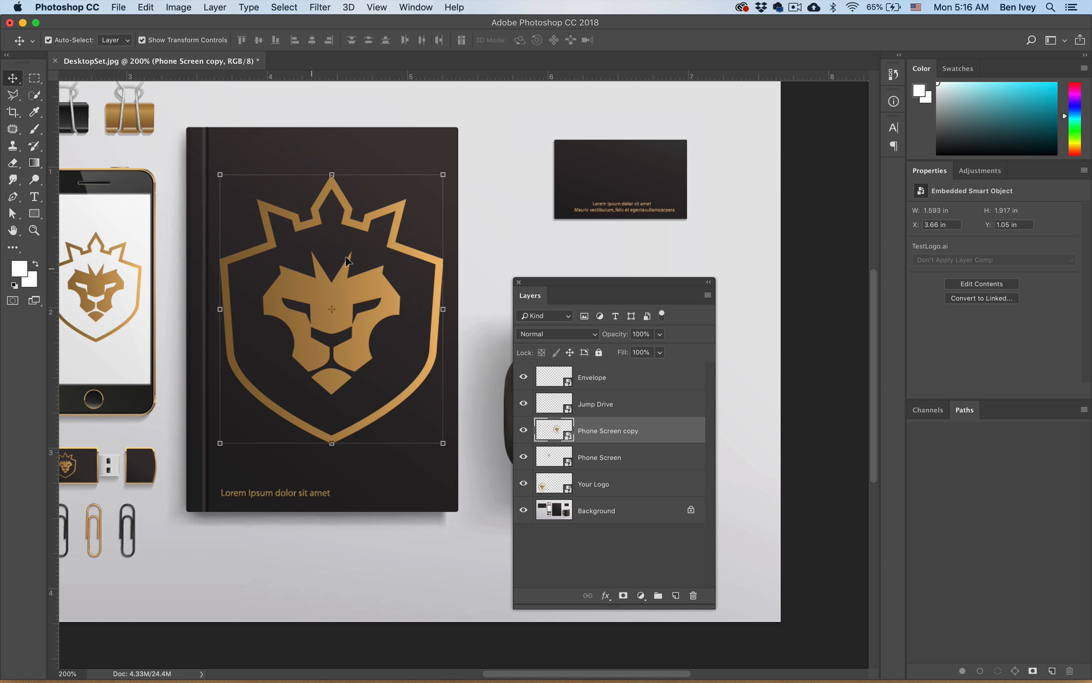
- Shift the notebook logo halfway past the cover's right edge and mask it with a rectangular selection of the cover
drag(298, 290, 424, 299)
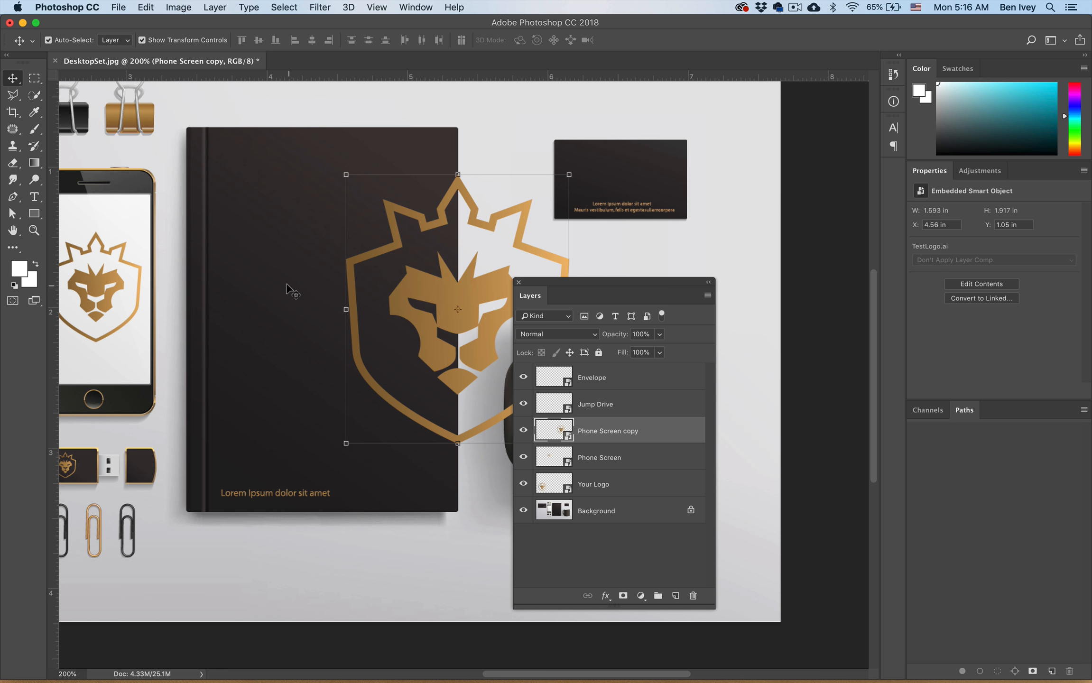
scroll(291, 290, right, 3)
click(30, 79)
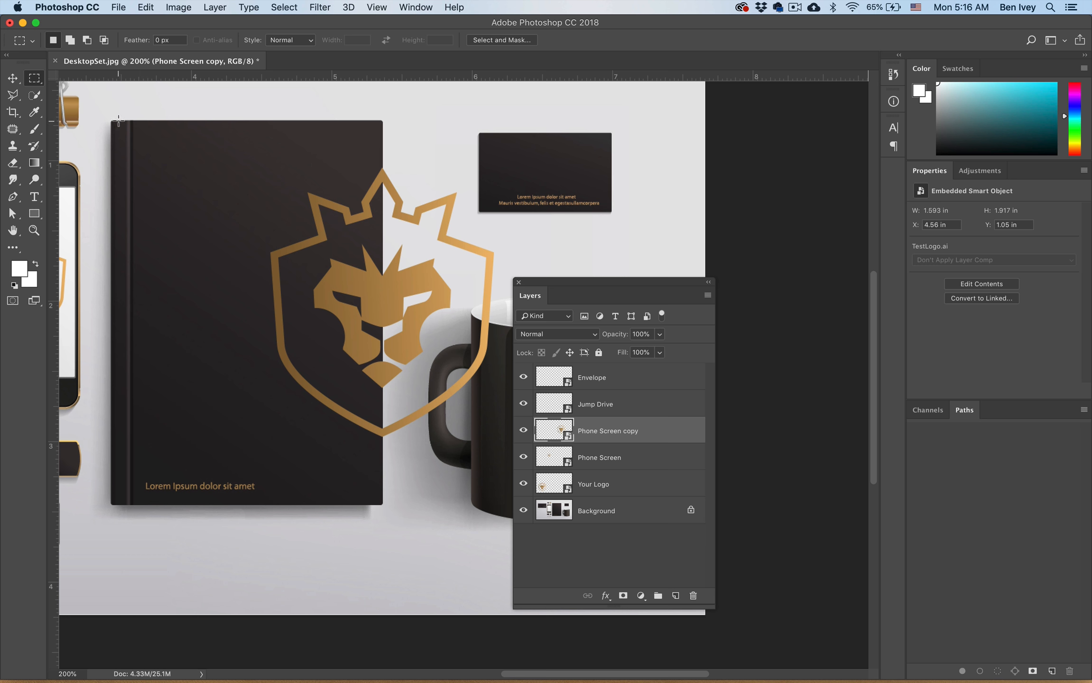
drag(119, 121, 385, 506)
click(624, 597)
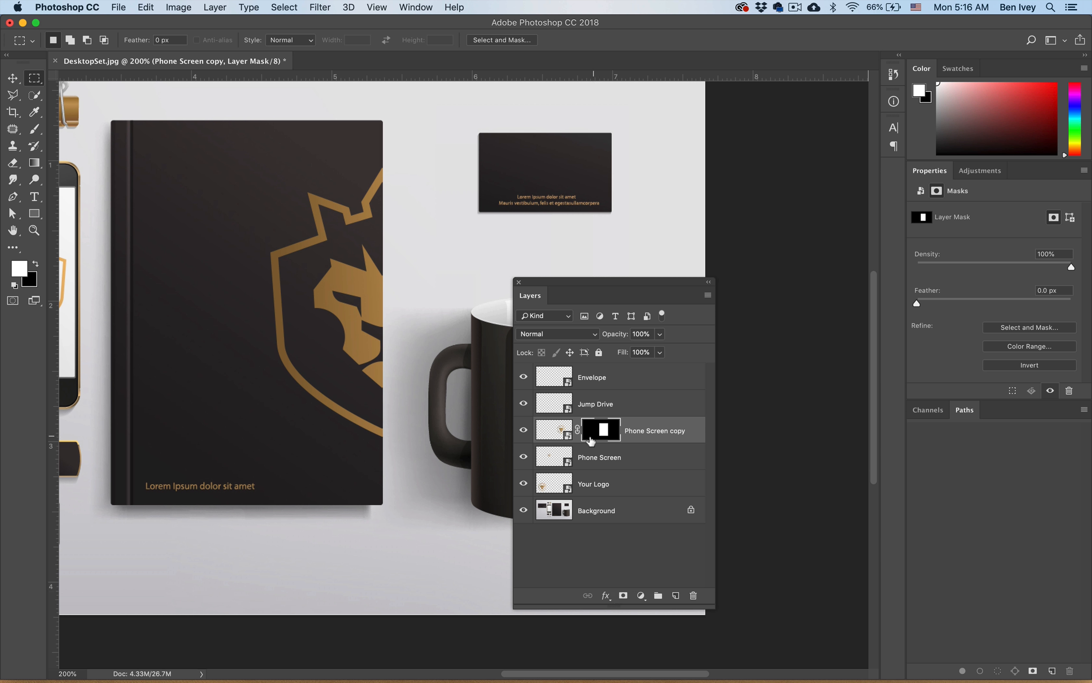
- Rename the notebook logo's layer as "Book"
double_click(633, 432)
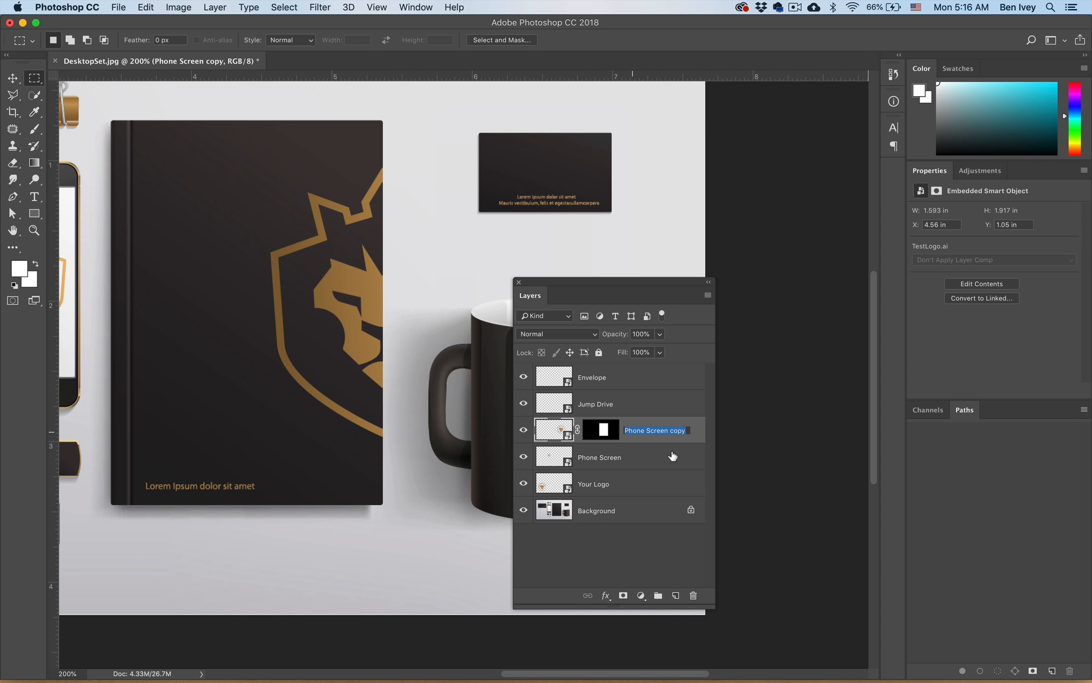
text(Book)
key(Return)
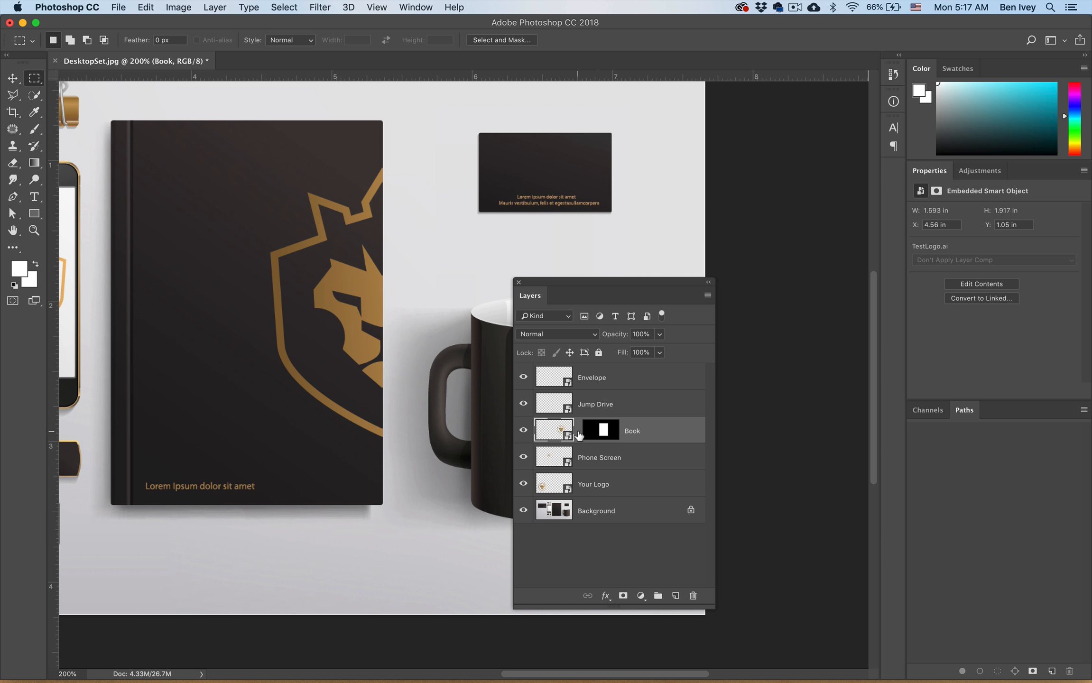
- Duplicate the phone logo onto the business card and shrink the copy to about 0.28 by 0.34 in
key(v)
drag(96, 139, 139, 159)
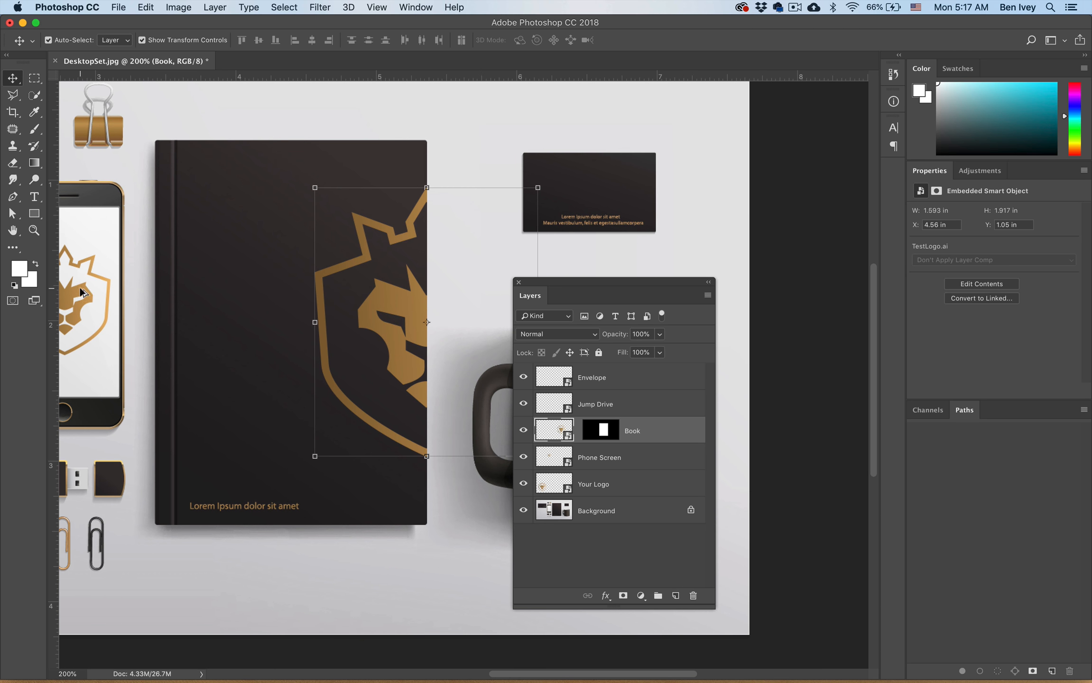
drag(83, 292, 566, 210)
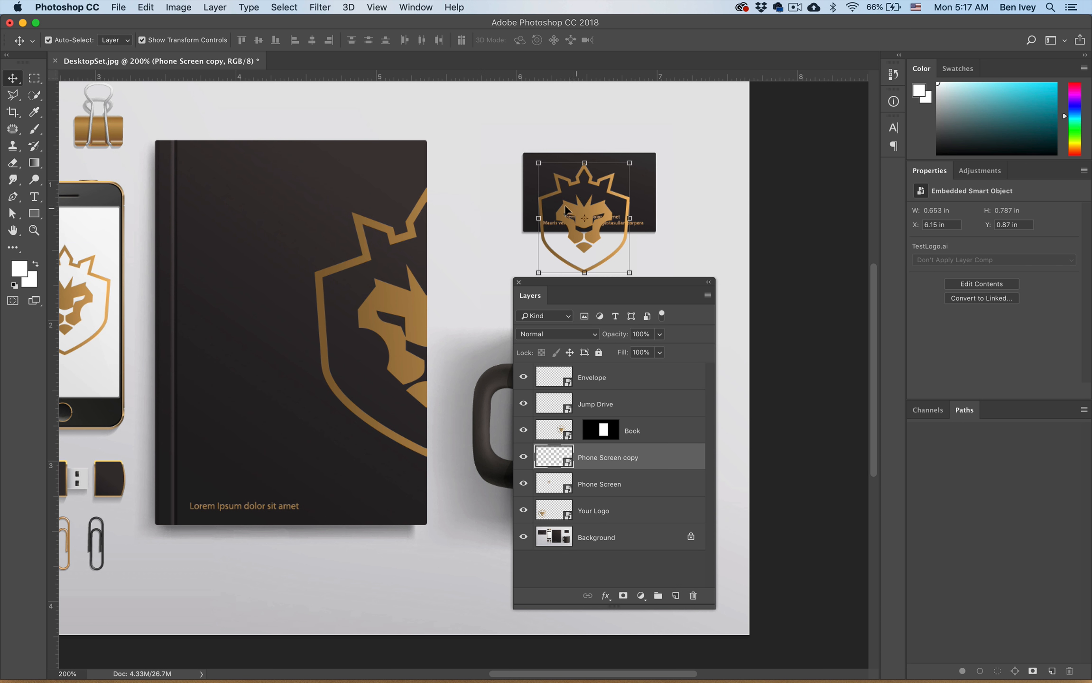
scroll(566, 210, right, 5)
drag(455, 274, 407, 219)
key(Return)
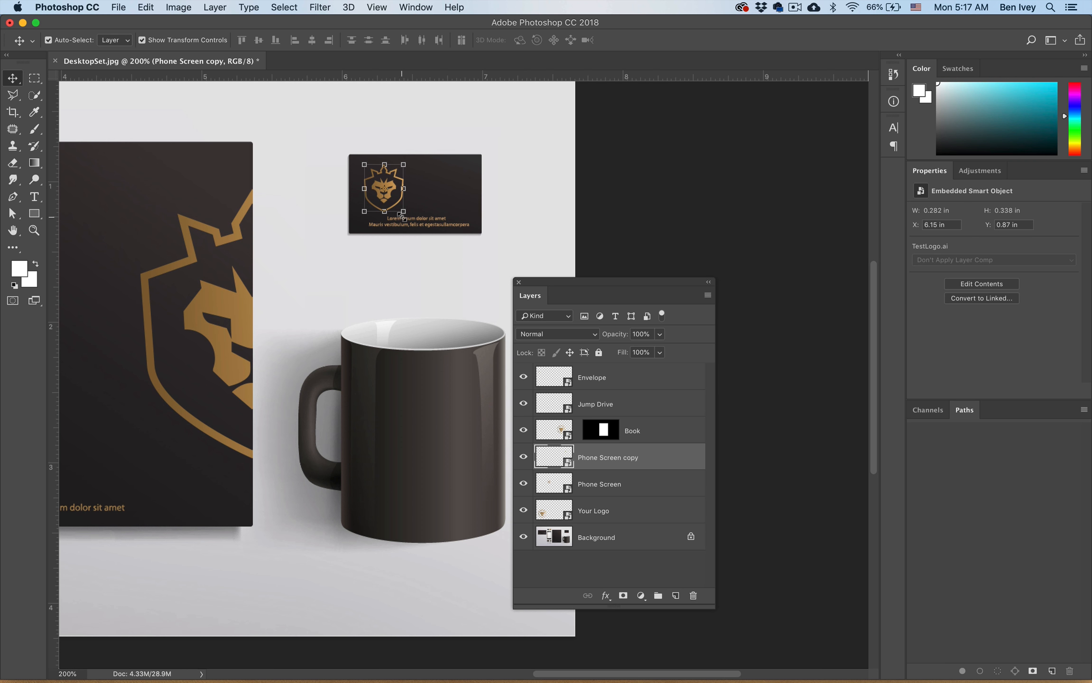
- Center the business card logo above its text, and place a copy on the mug's front enlarged to about 23%
drag(394, 184, 377, 378)
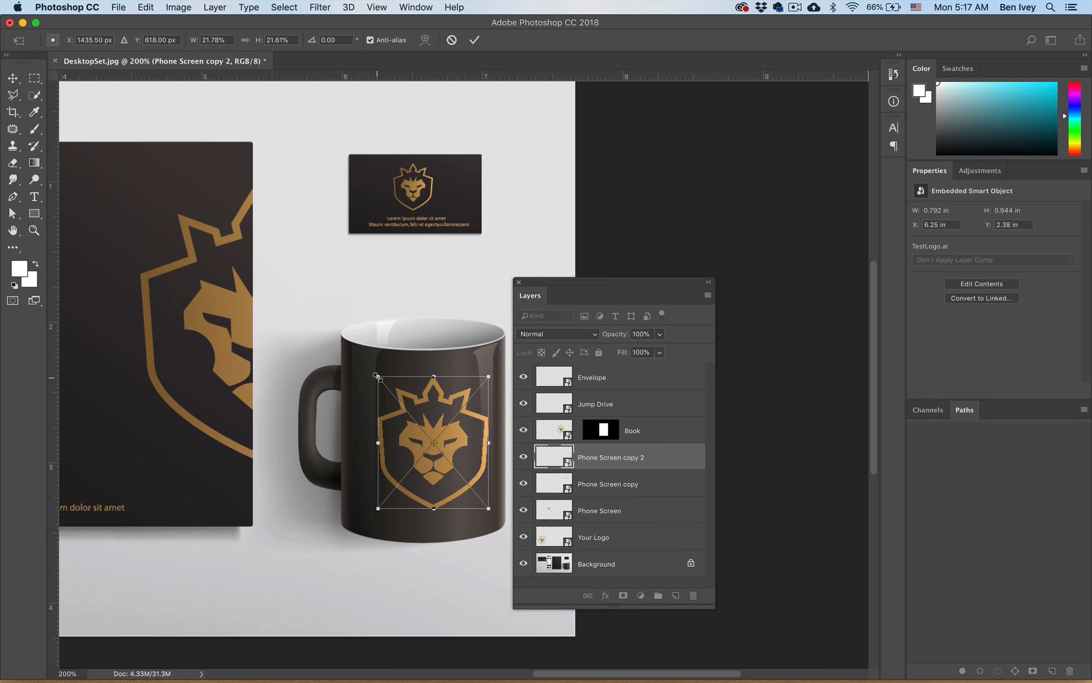
key(shift+Left)
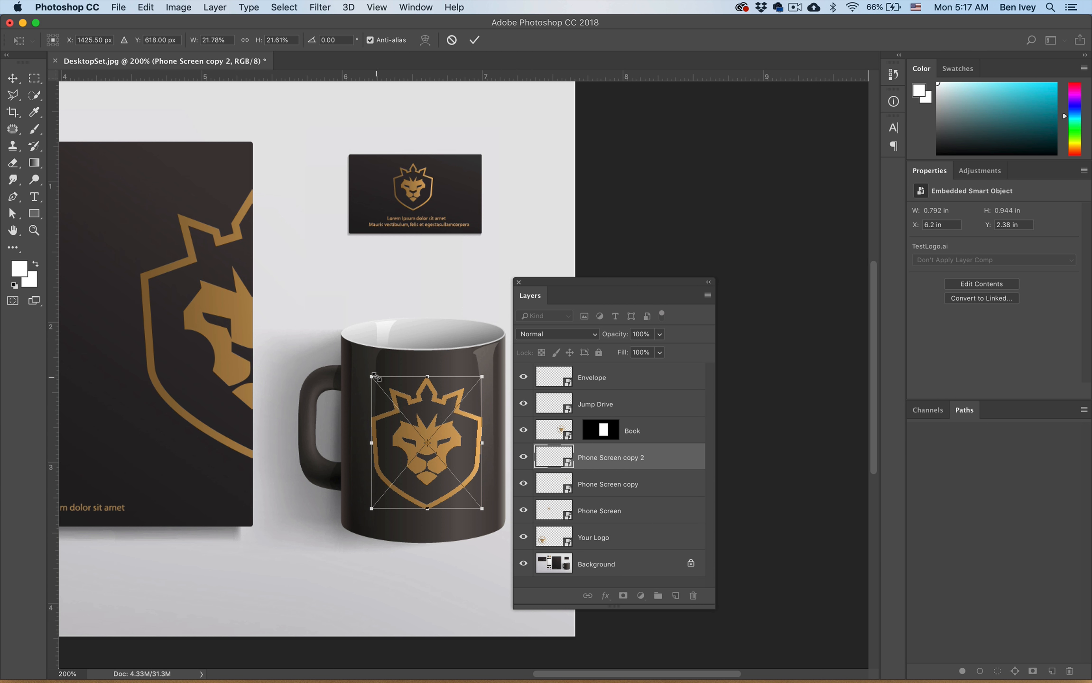
drag(372, 377, 366, 373)
key(Return)
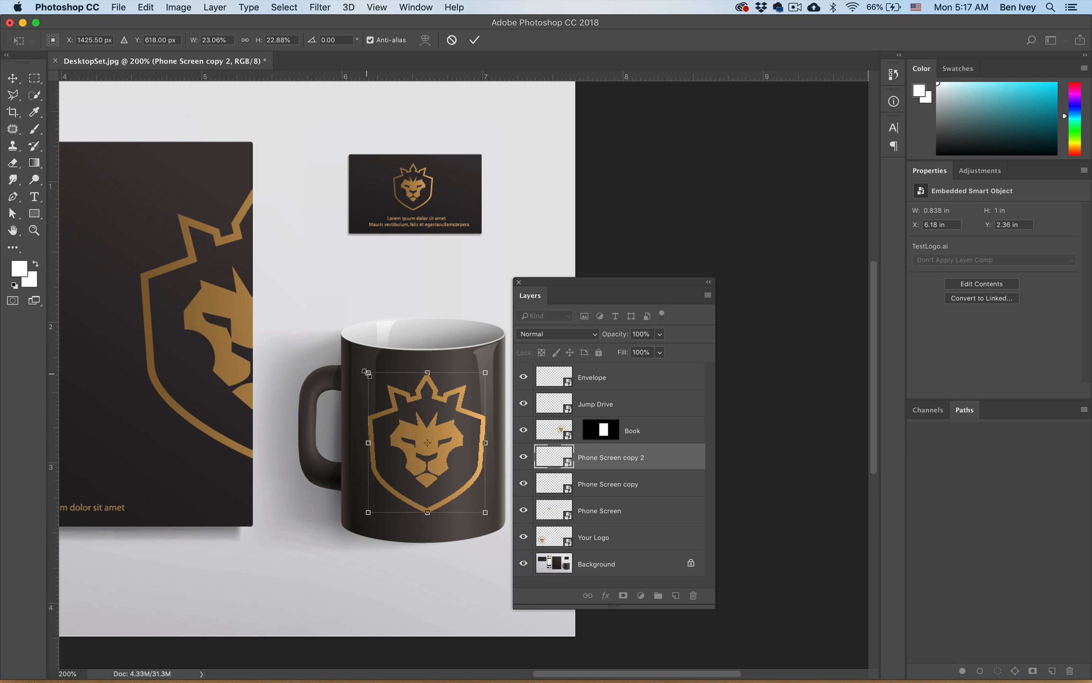
- Rename the business card logo's layer as "Business Card"
click(605, 492)
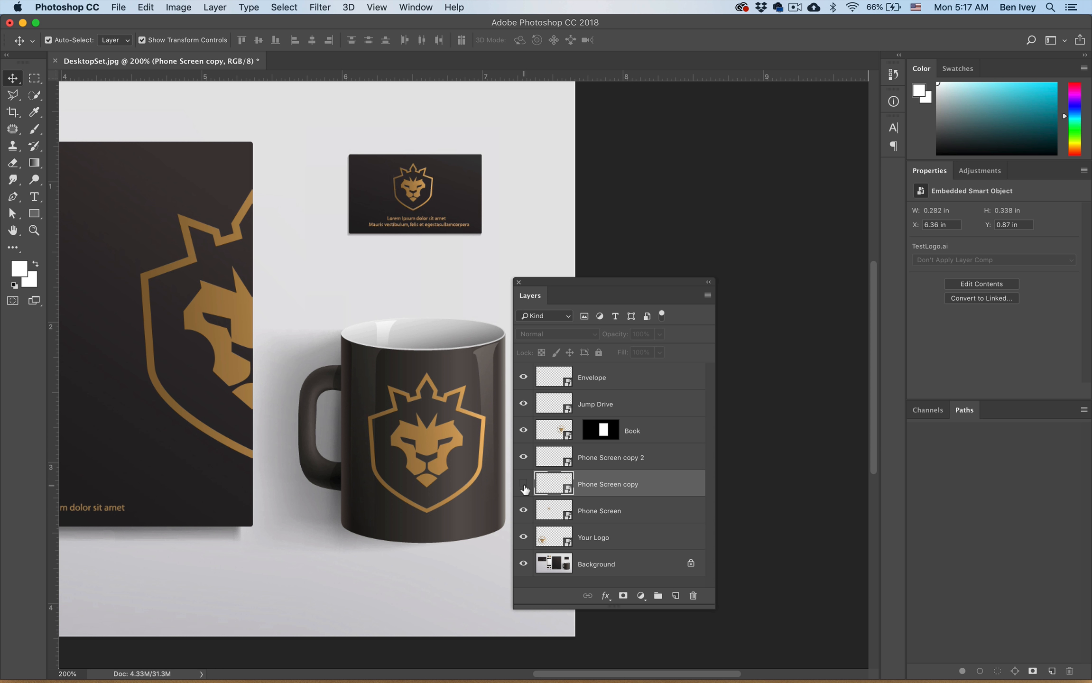
double_click(595, 484)
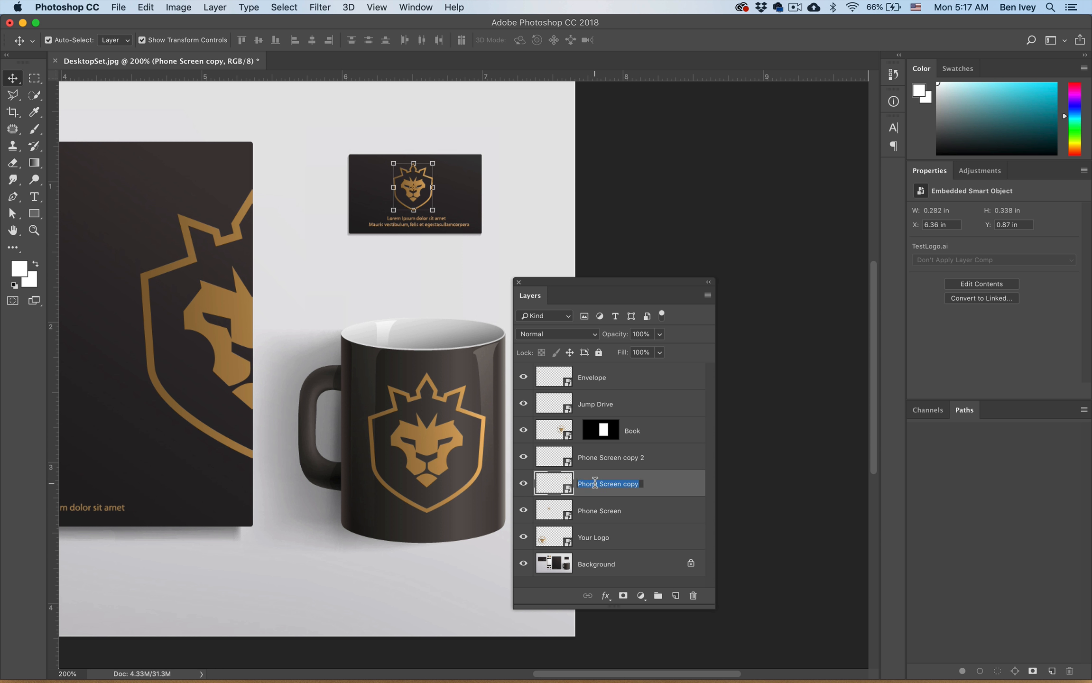
text(Business Card)
key(Return)
- Rename the mug logo's layer as "Coffee Mug"
click(602, 466)
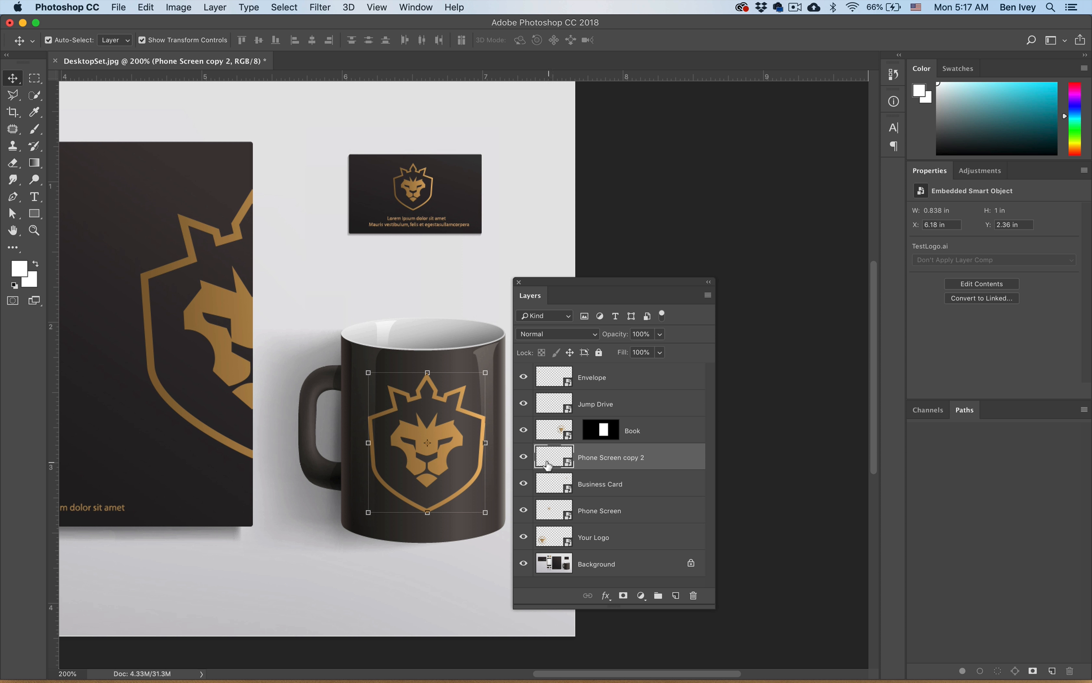
double_click(619, 466)
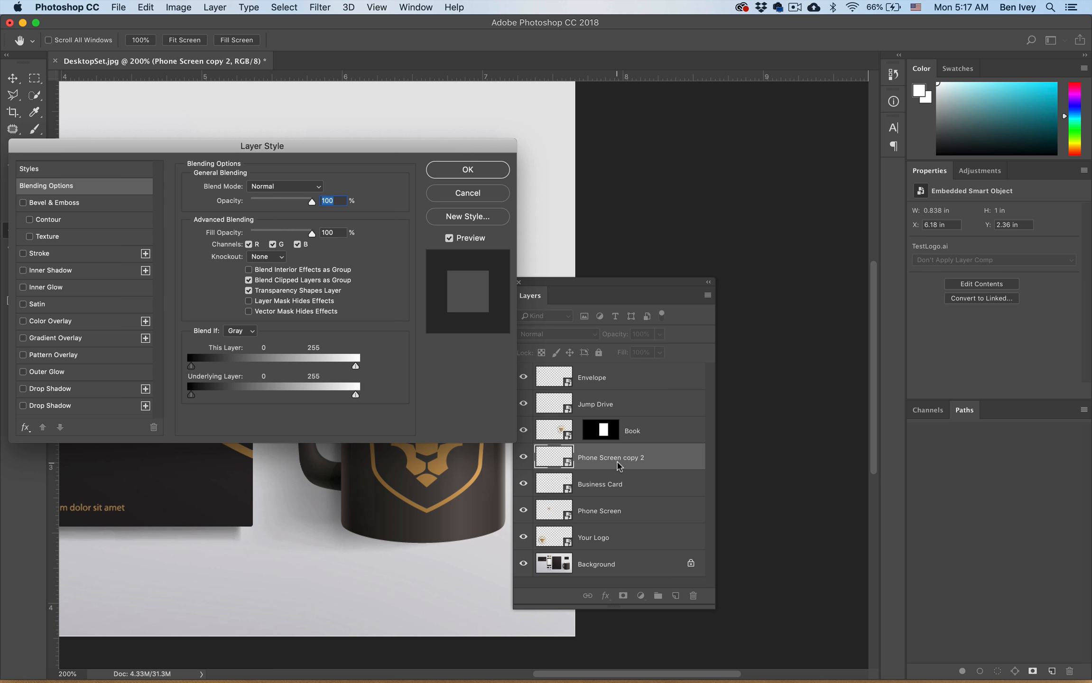
key(Escape)
double_click(608, 457)
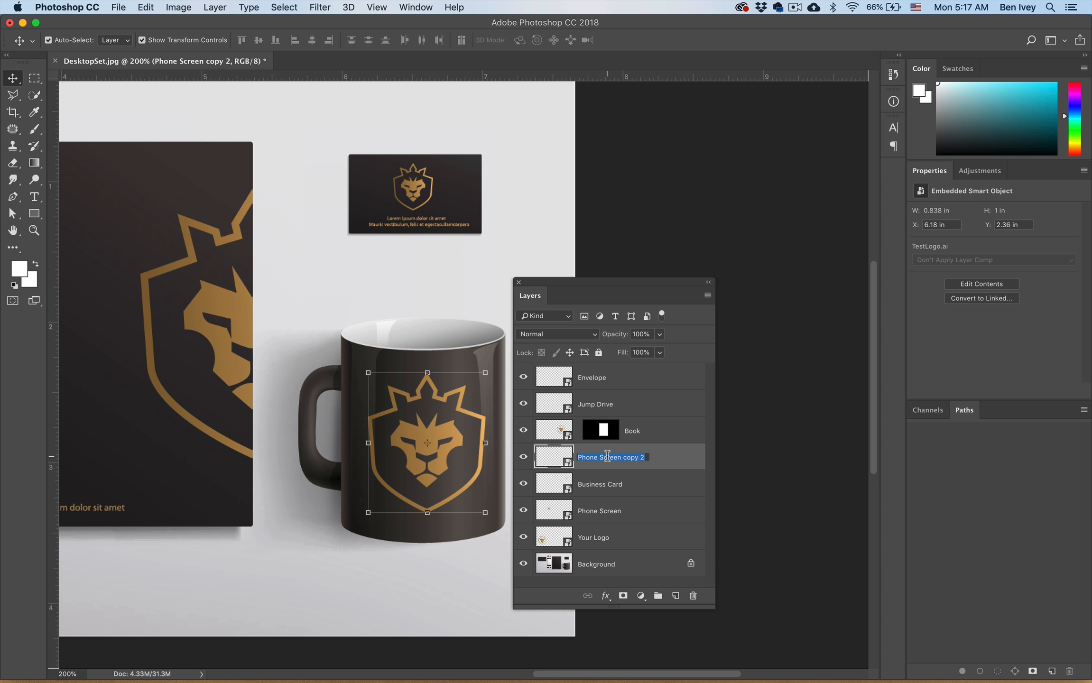
text(Coffee Mug)
key(Return)
- Open the Jump Drive smart object's contents in Illustrator, discarding outside changes to preserve Illustrator editing capabilities
key(super+0)
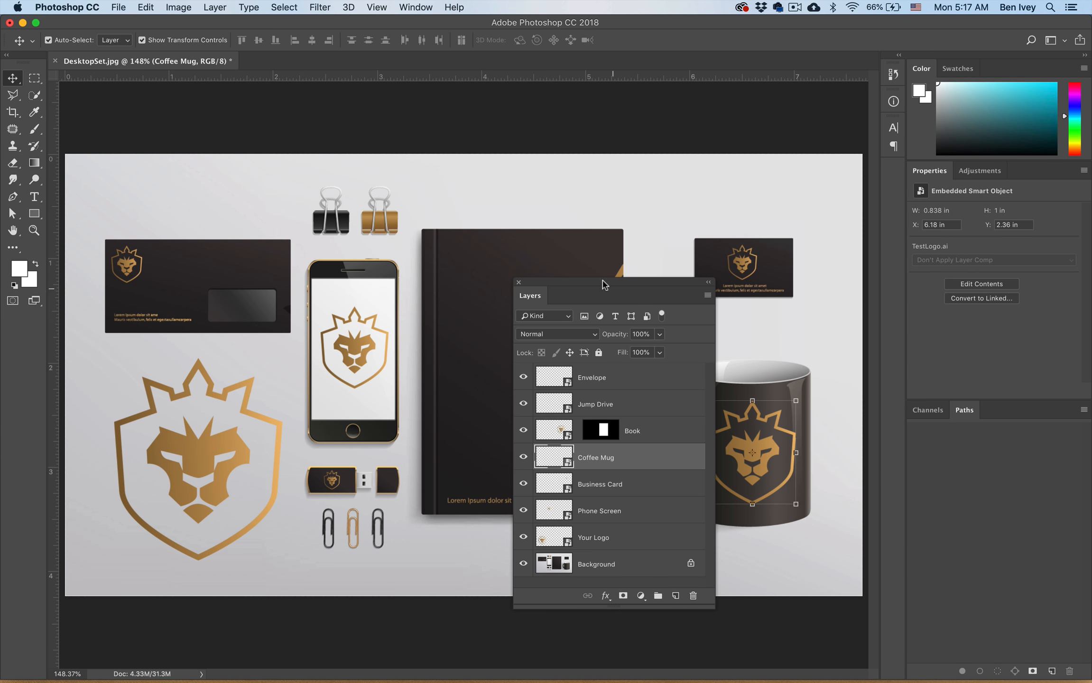
drag(620, 285, 852, 285)
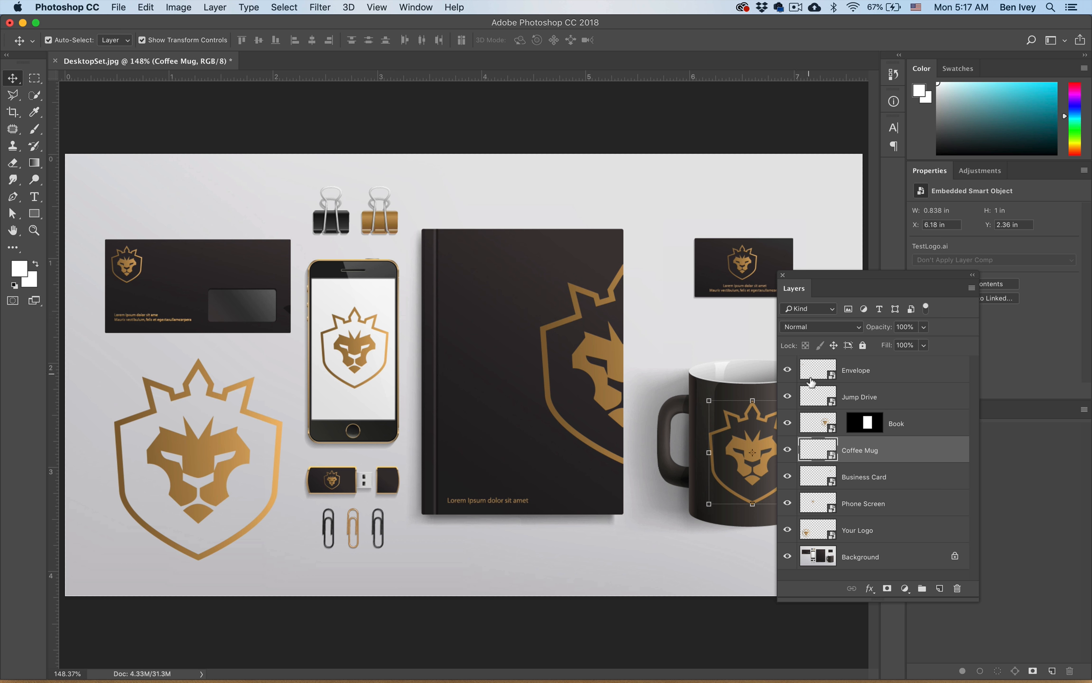
double_click(832, 402)
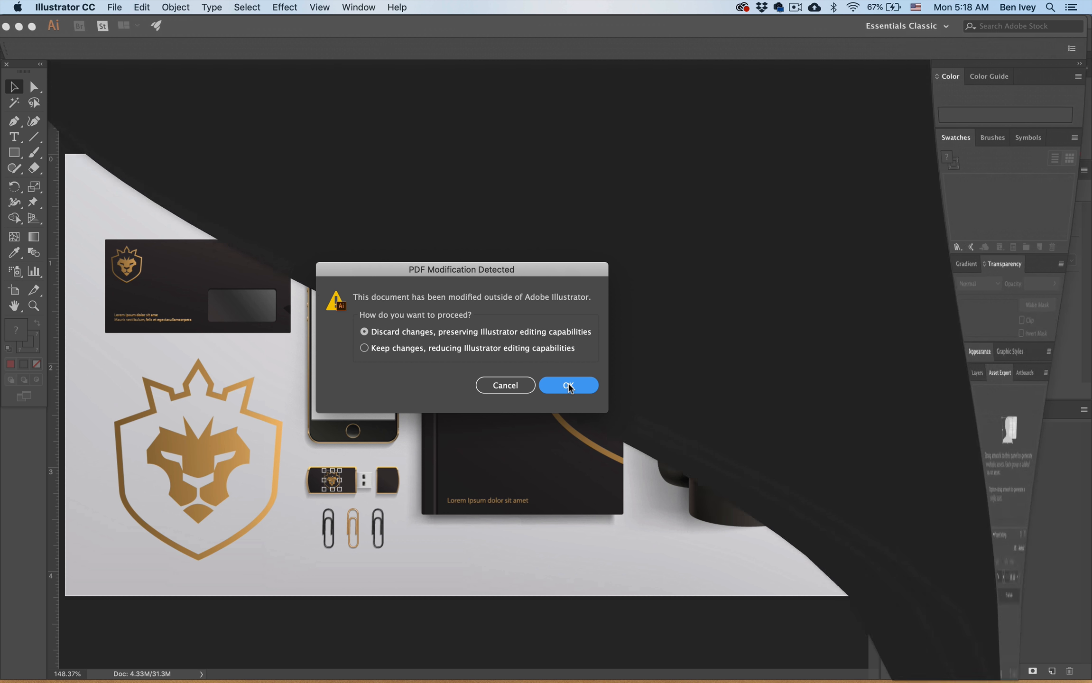
click(569, 386)
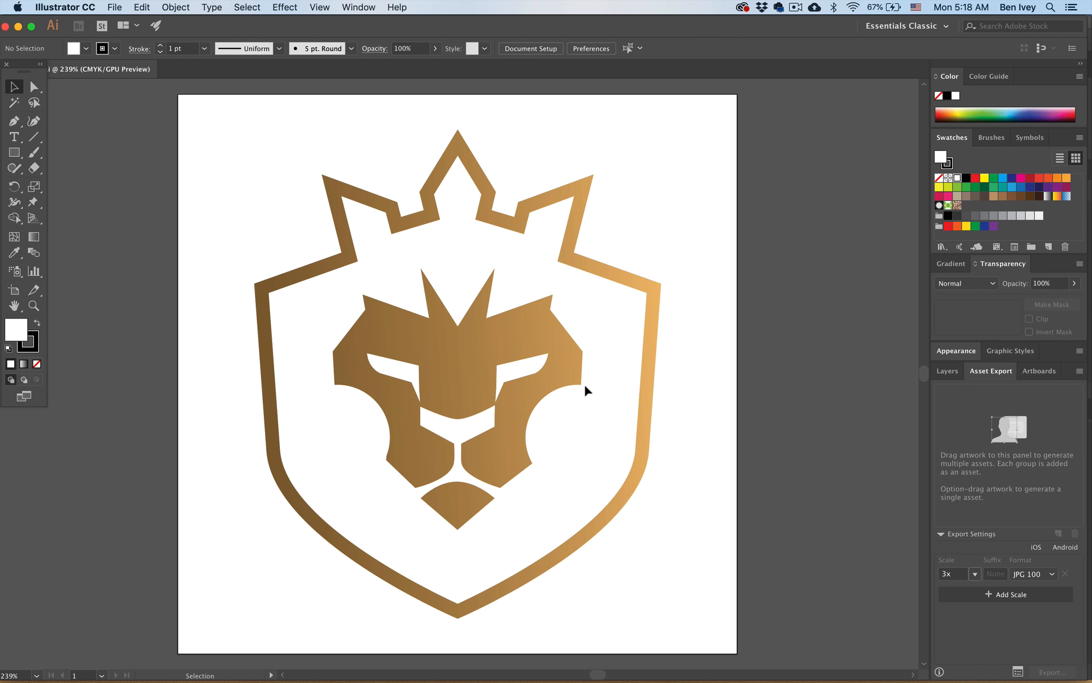
- Fill the whole lion logo with solid red, save it, and switch back to the Photoshop mockup
click(584, 388)
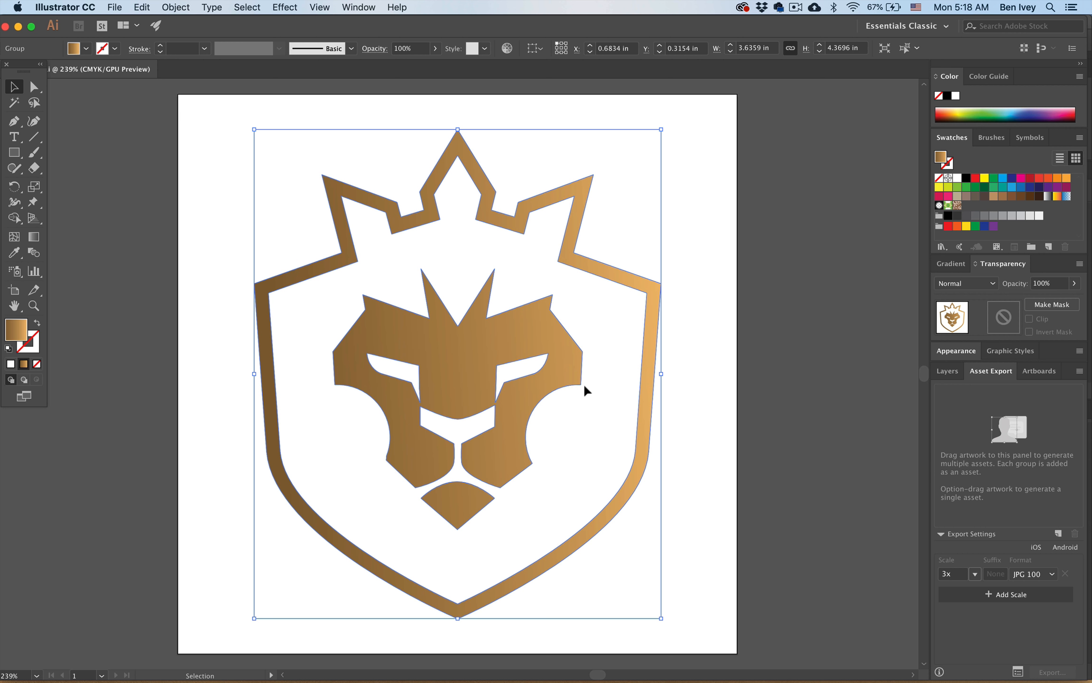
click(976, 179)
key(super+s)
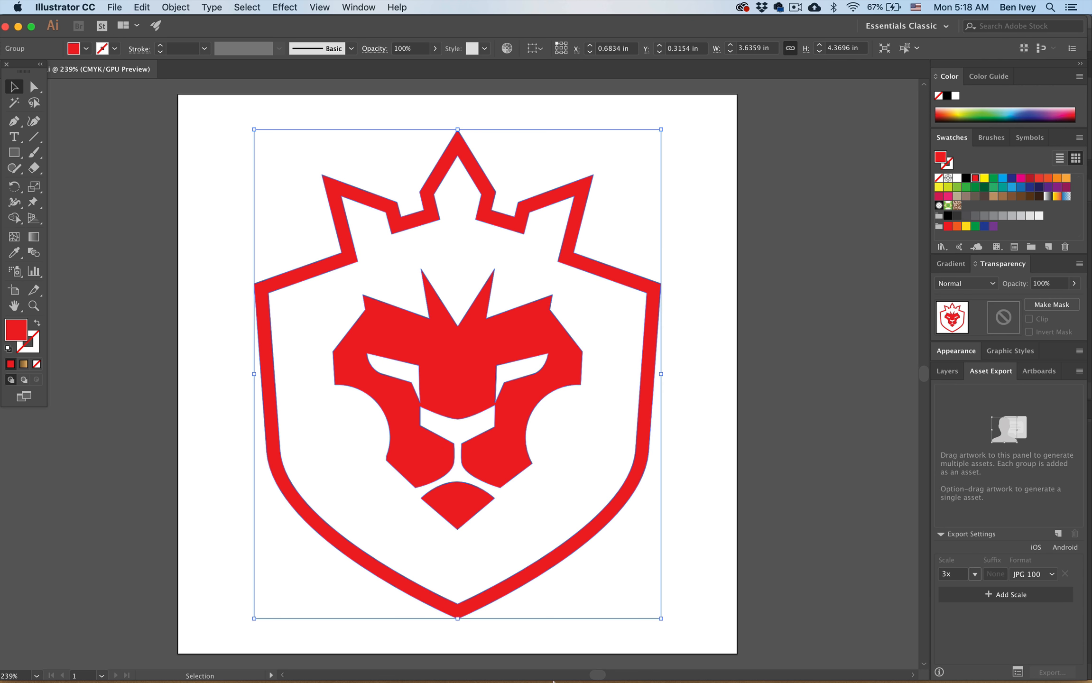
mouse_move(481, 664)
click(288, 657)
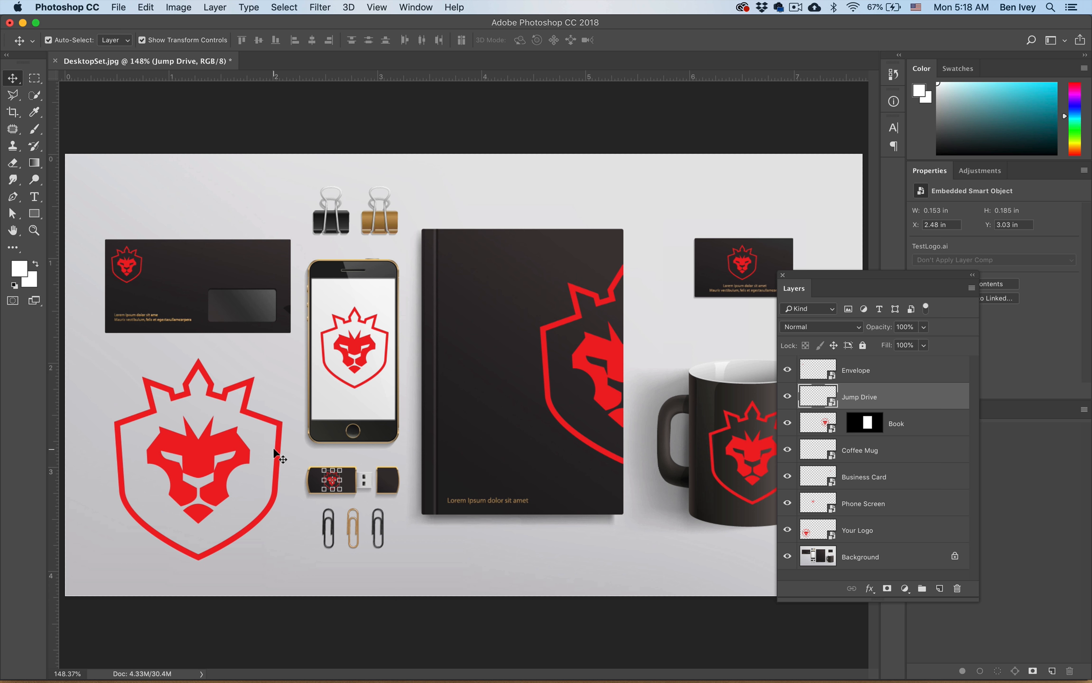
click(467, 564)
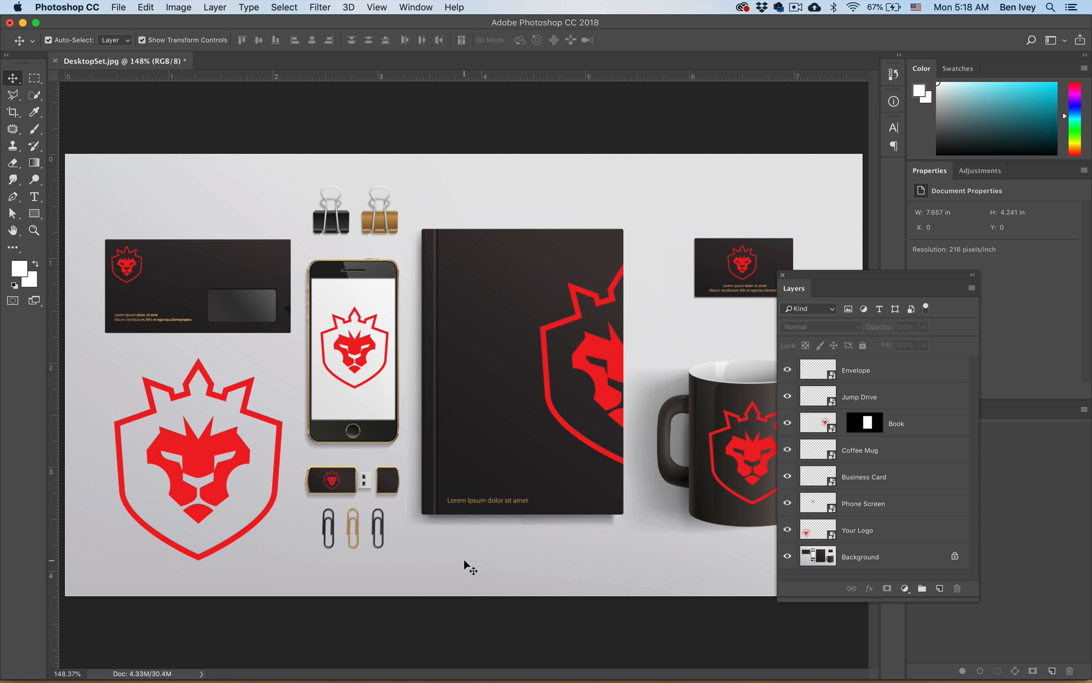
- Switch to Illustrator and delete the red lion artwork from the smart object file, saving and closing the emptied file
key(ctrl+Up)
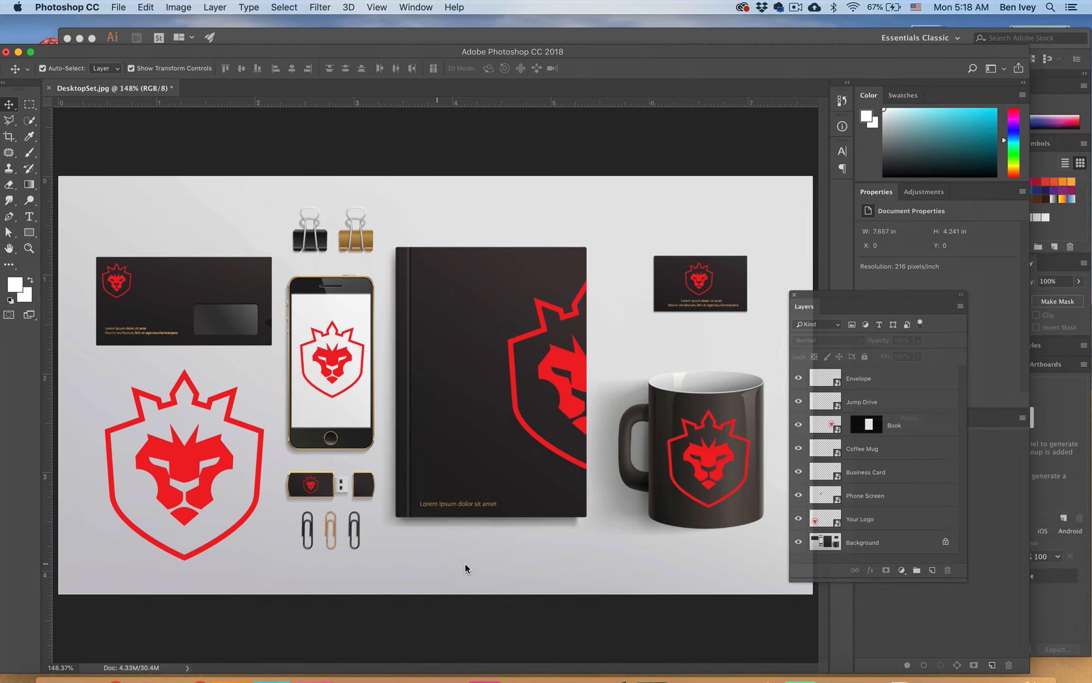
click(660, 420)
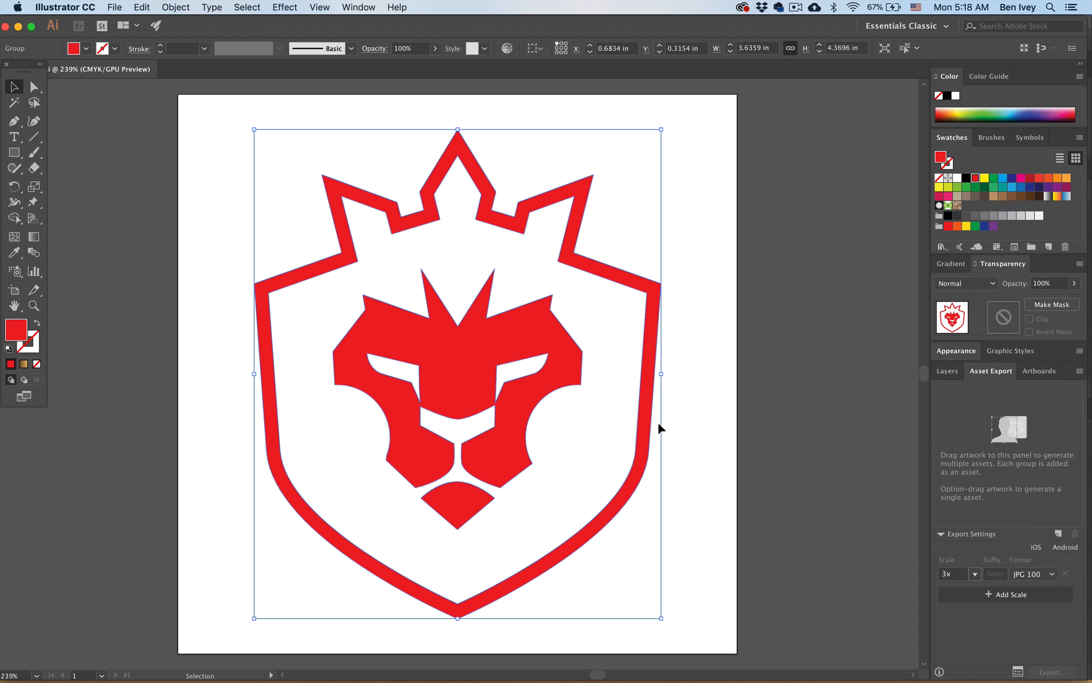
key(Delete)
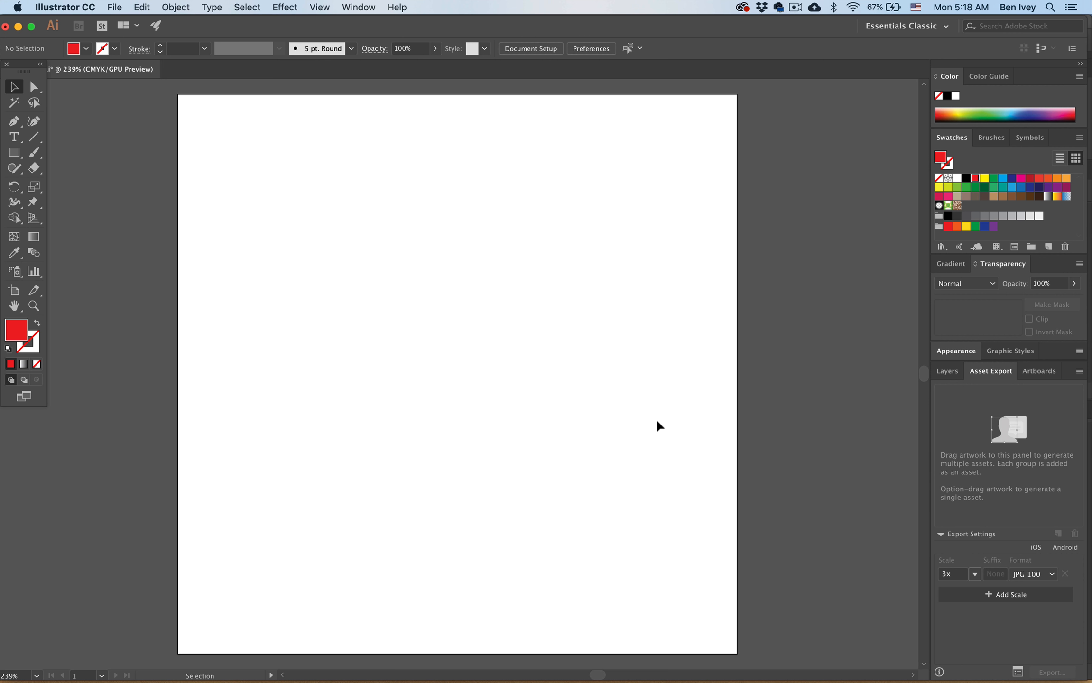
key(a)
key(super+s)
key(super+w)
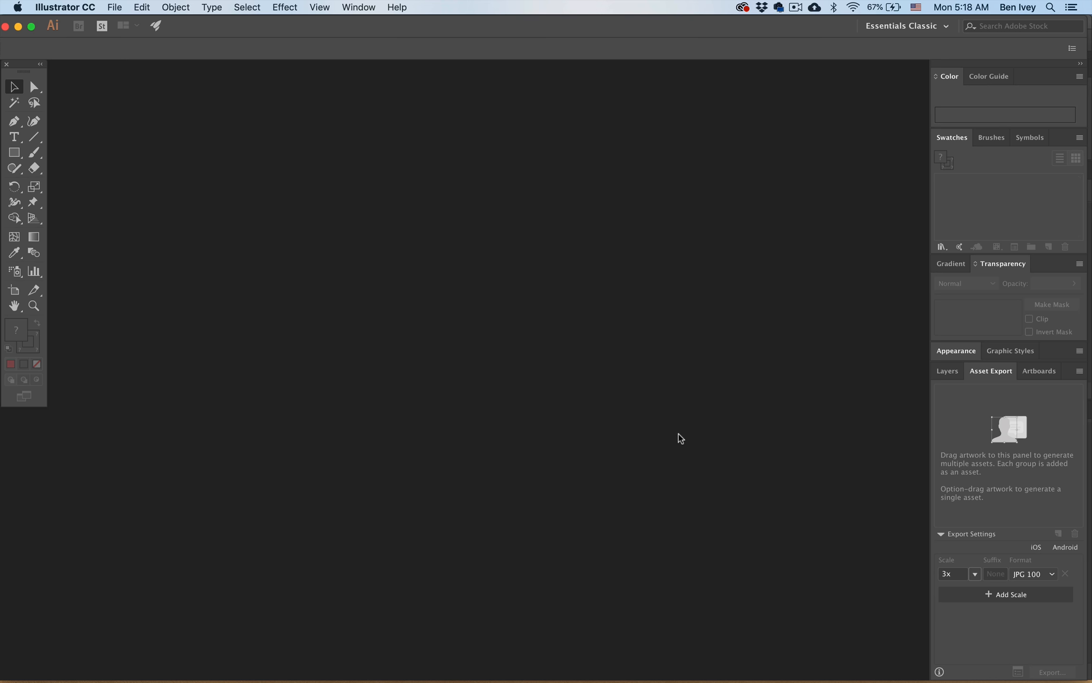
- Switch back to the Photoshop mockup and select the Your Logo layer
key(ctrl+Up)
click(422, 382)
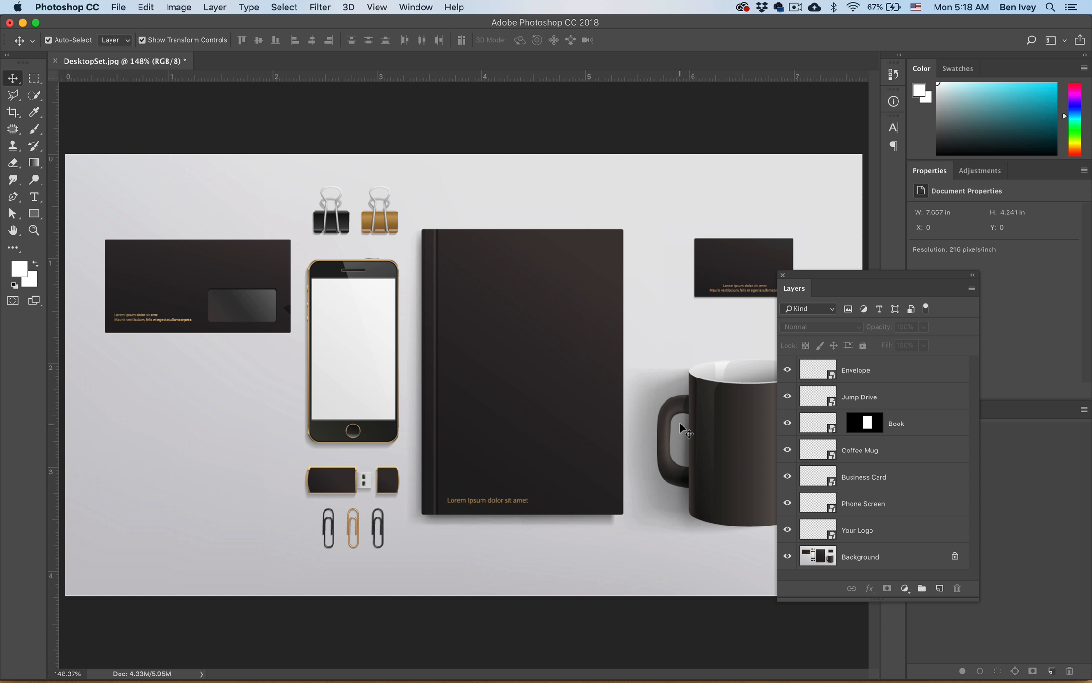
click(890, 540)
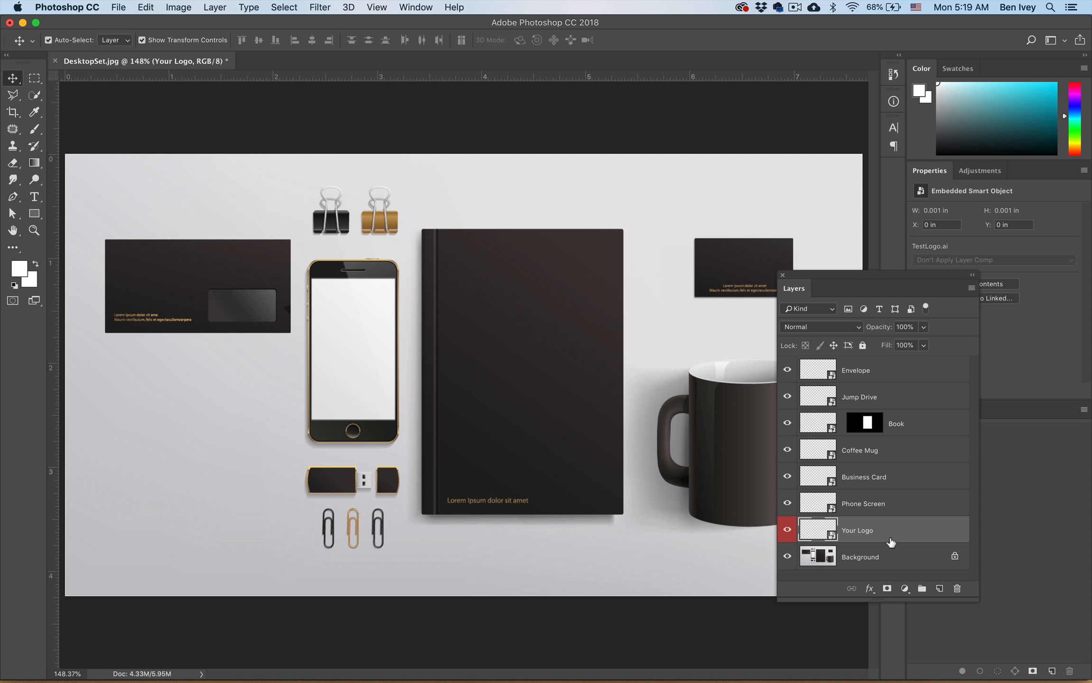